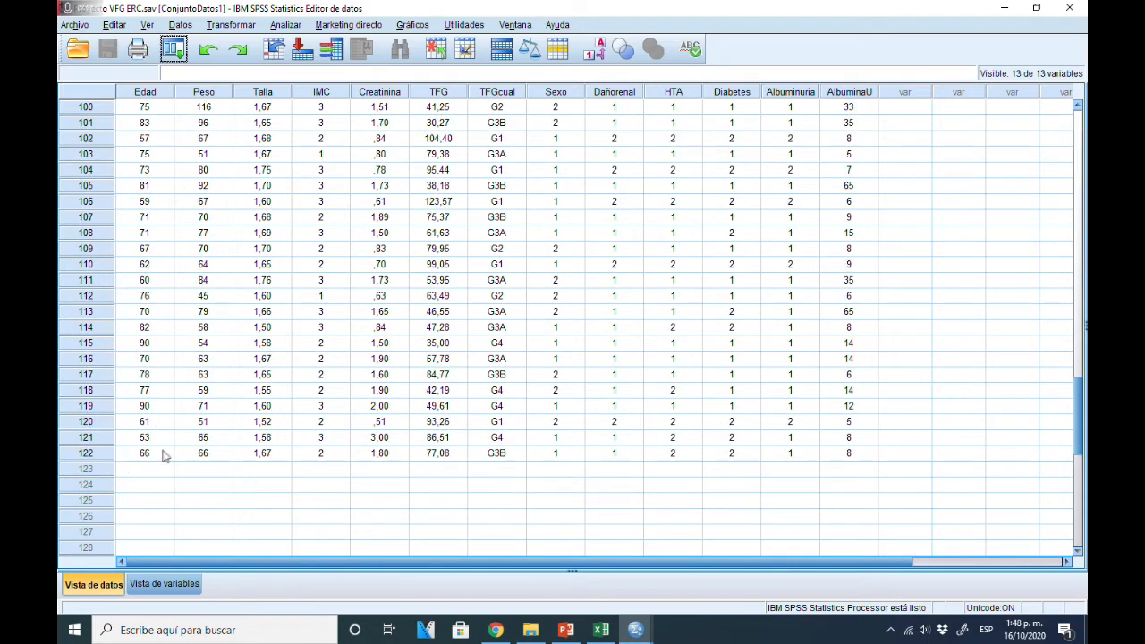
Look over the data records back to the first case, and show the variable definitions.
{"action": "scroll", "coordinate": [170, 454], "scroll_direction": "up", "scroll_amount": 17}
{"action": "scroll", "coordinate": [170, 454], "scroll_direction": "up", "scroll_amount": 16}
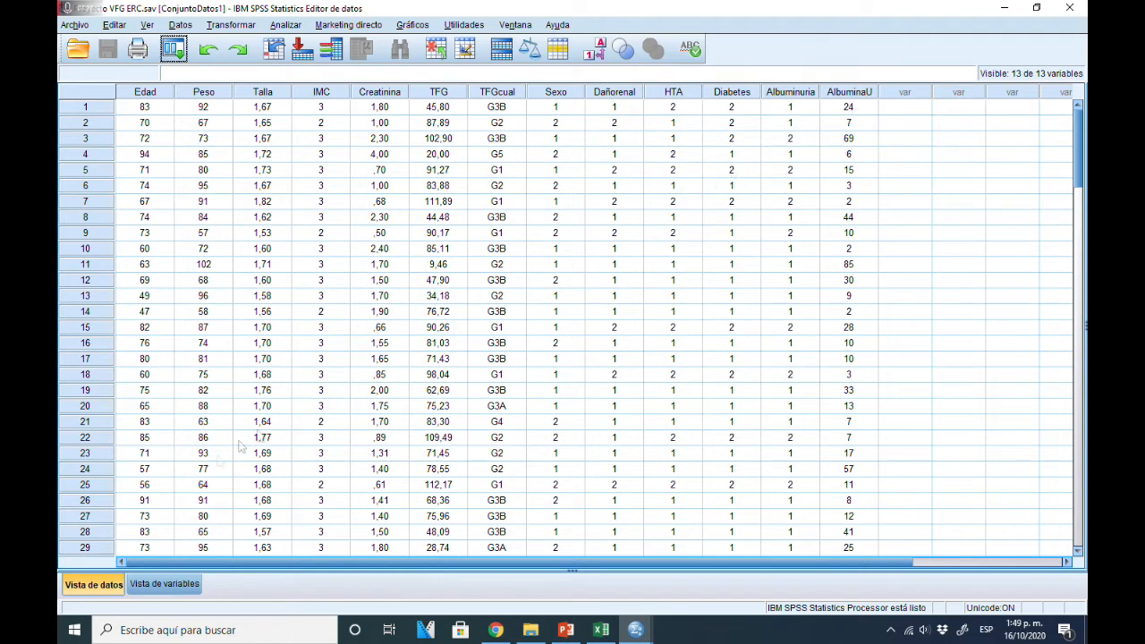
{"action": "left_click", "coordinate": [163, 583]}
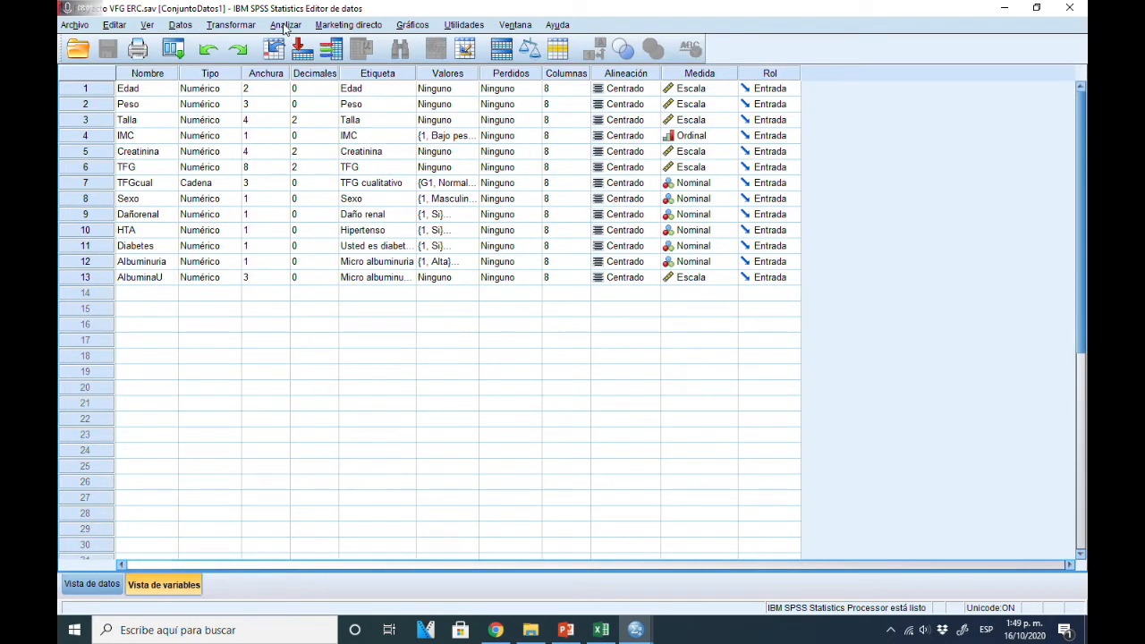
Set up a Frequencies analysis with the variables Edad, Peso, Talla, Creatinina and TFG.
{"action": "left_click", "coordinate": [284, 25]}
{"action": "mouse_move", "coordinate": [305, 63]}
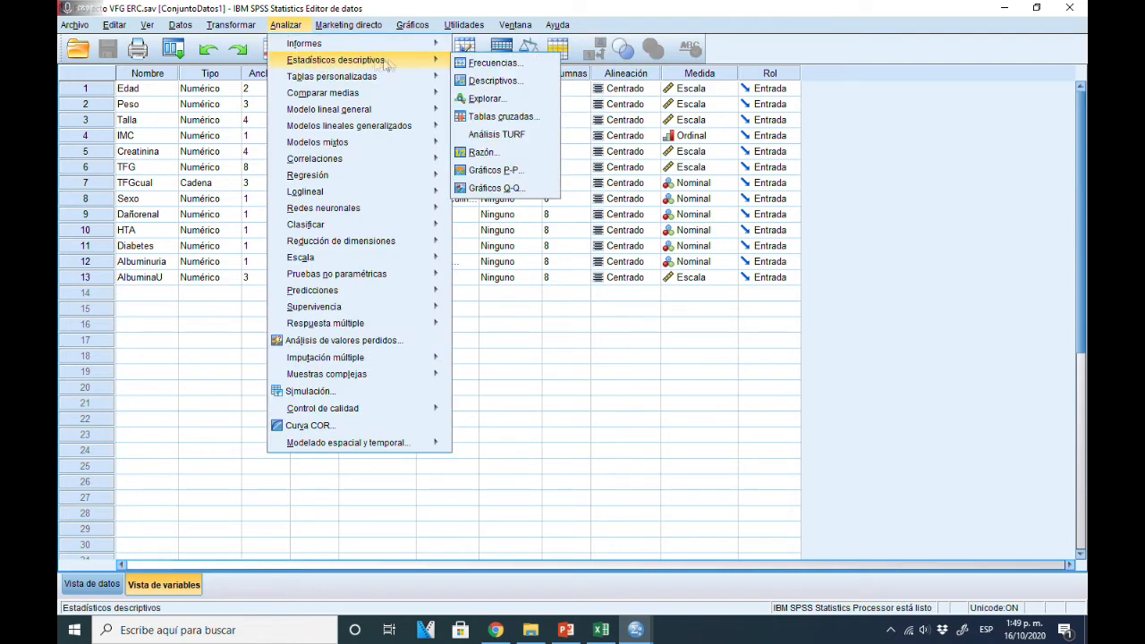
{"action": "left_click", "coordinate": [494, 62]}
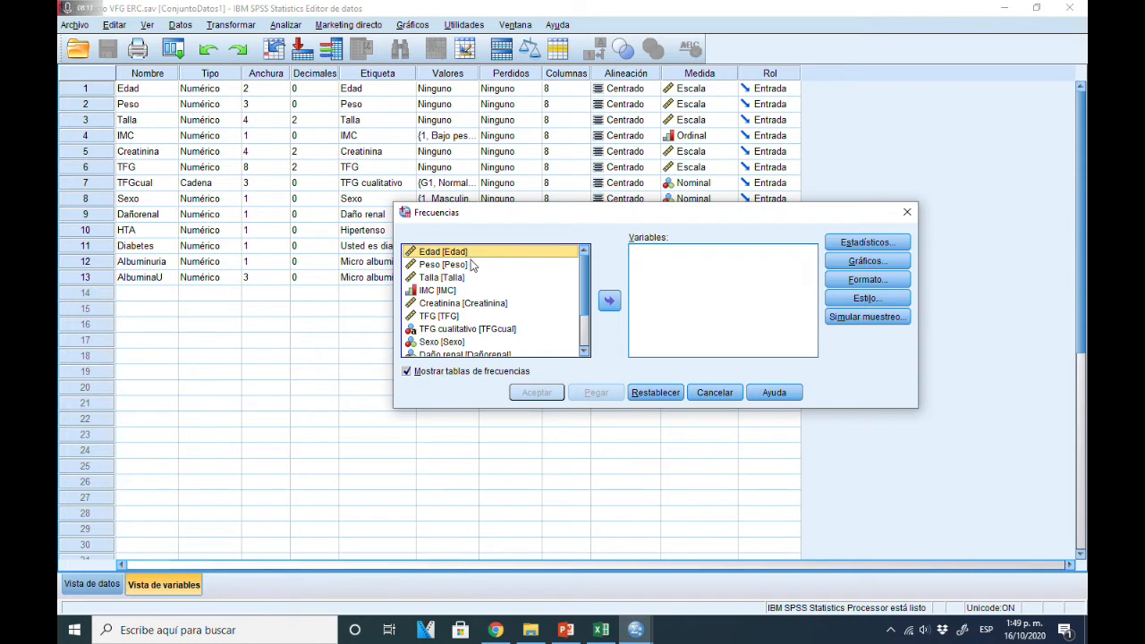
{"action": "left_click", "coordinate": [448, 265], "text": "shift"}
{"action": "left_click", "coordinate": [449, 277], "text": "shift"}
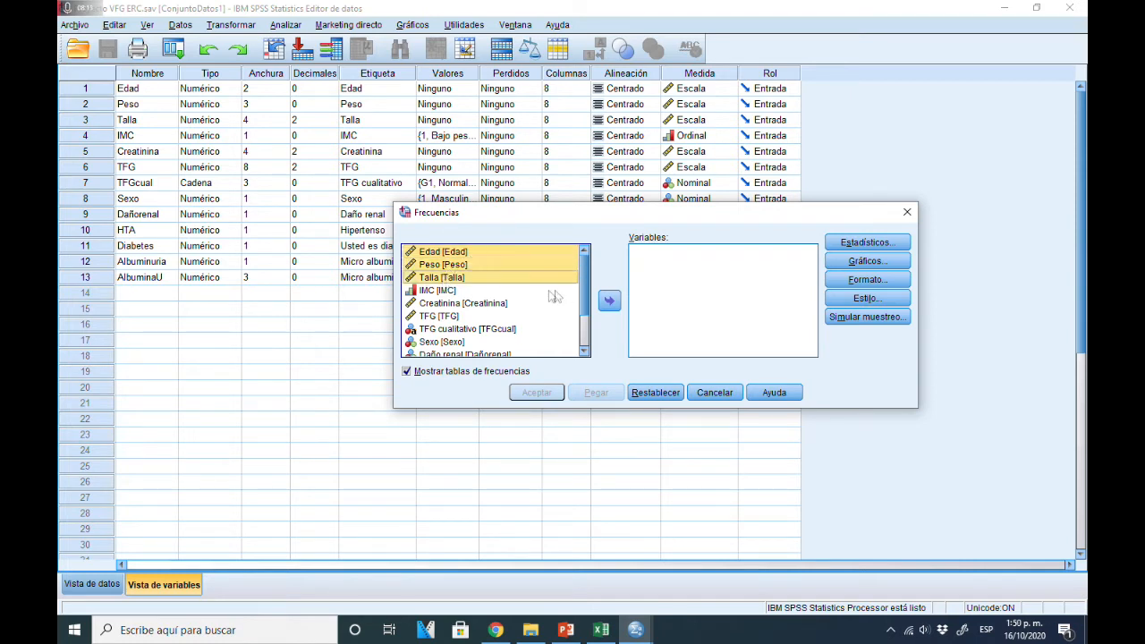
{"action": "left_click", "coordinate": [609, 301]}
{"action": "left_click", "coordinate": [440, 265]}
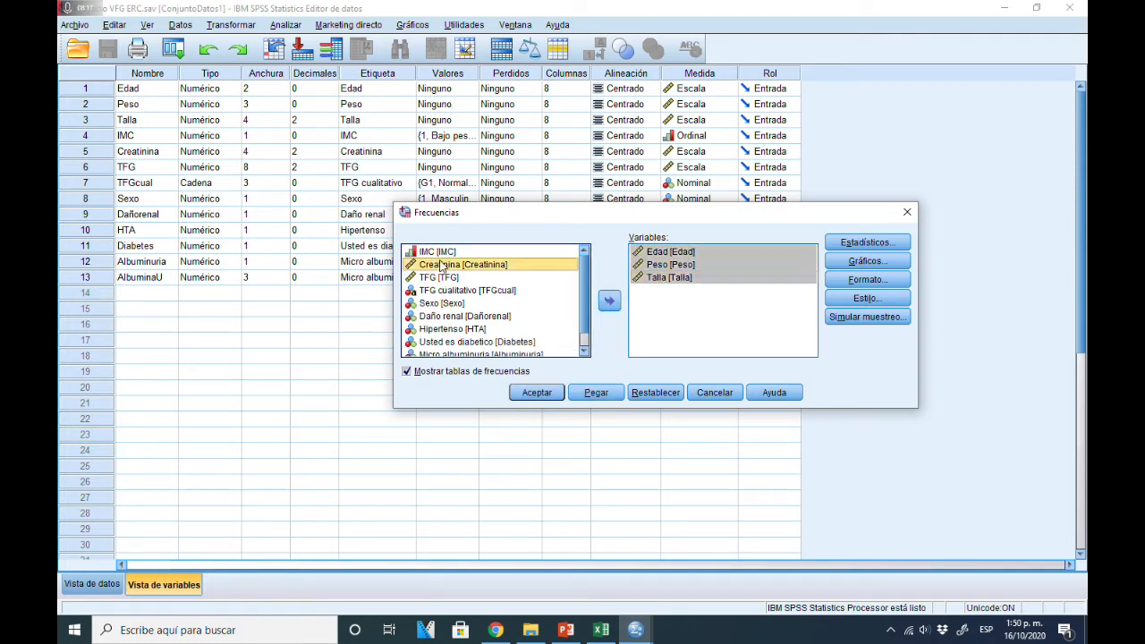
{"action": "left_click", "coordinate": [438, 278], "text": "shift"}
{"action": "left_click", "coordinate": [609, 301]}
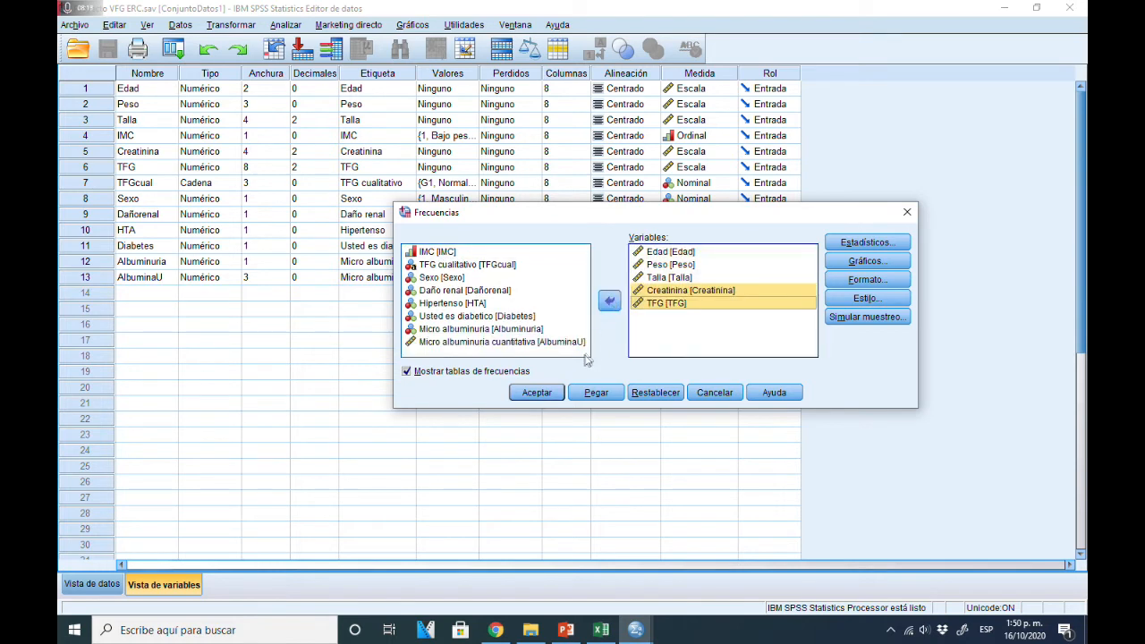
{"action": "left_click", "coordinate": [475, 342]}
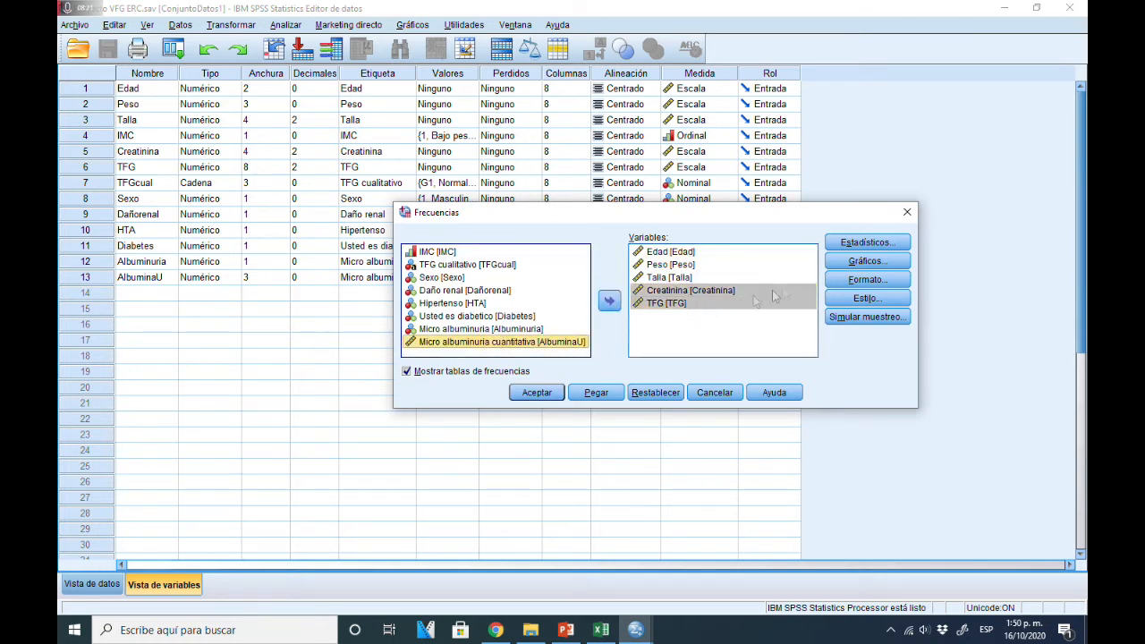
Request the mean, median, mode, standard deviation, minimum and maximum as statistics for the analysis.
{"action": "left_click", "coordinate": [841, 243]}
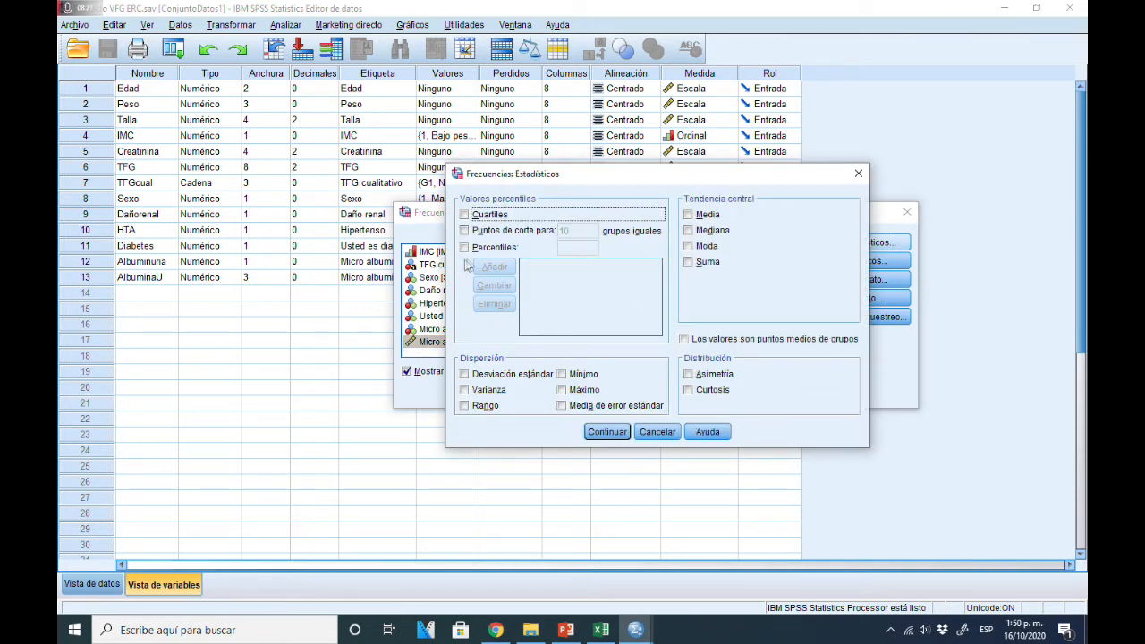
{"action": "left_click", "coordinate": [688, 215]}
{"action": "left_click", "coordinate": [687, 230]}
{"action": "left_click", "coordinate": [688, 246]}
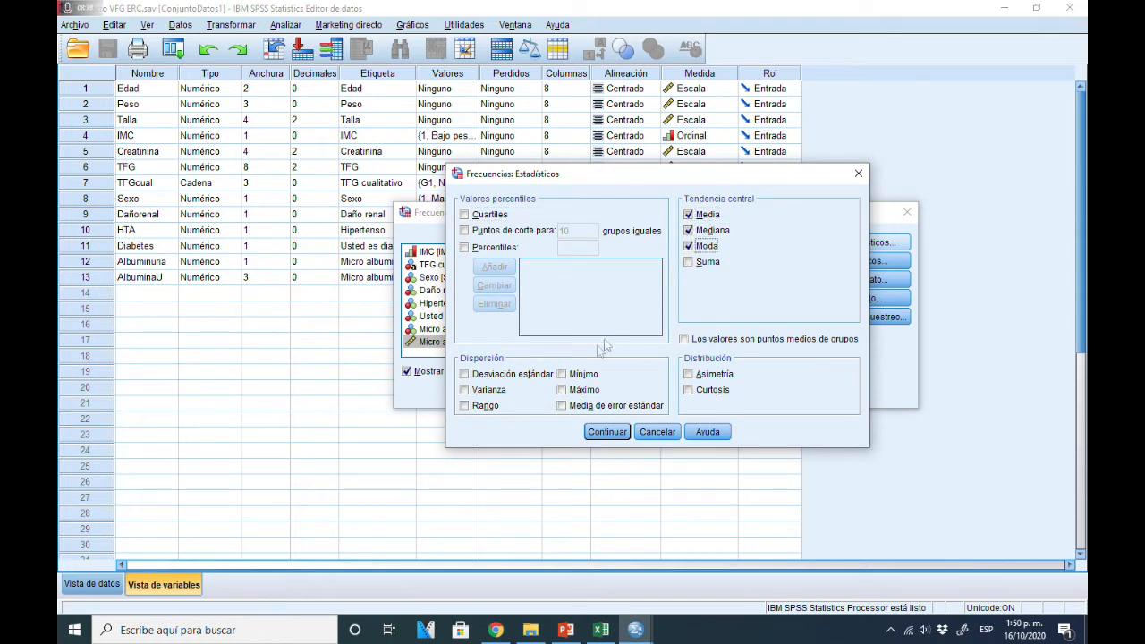
{"action": "left_click", "coordinate": [465, 374]}
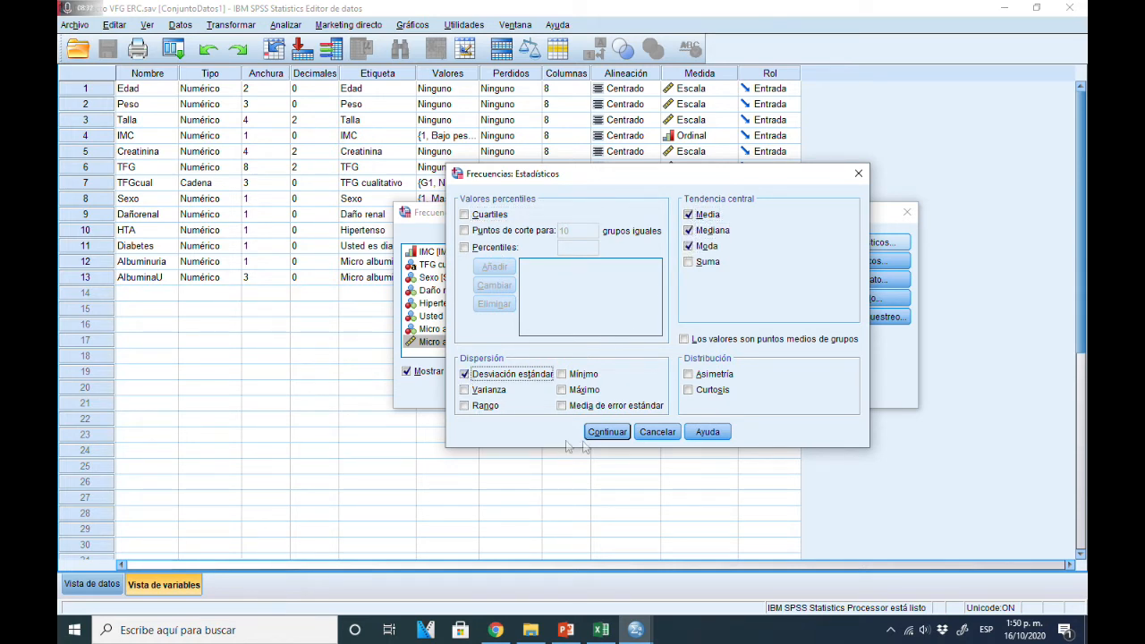
{"action": "left_click", "coordinate": [562, 374]}
{"action": "left_click", "coordinate": [563, 391]}
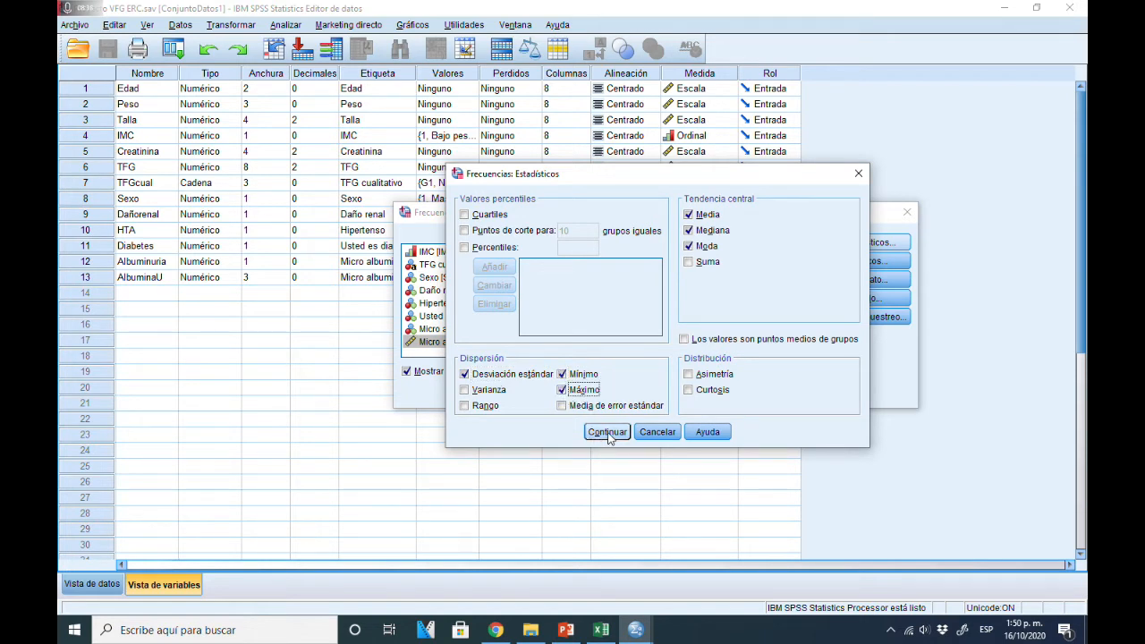
{"action": "left_click", "coordinate": [607, 433]}
Add Micro albuminuria cuantitativa to the variables and run the Frequencies analysis without frequency tables.
{"action": "left_click", "coordinate": [406, 372]}
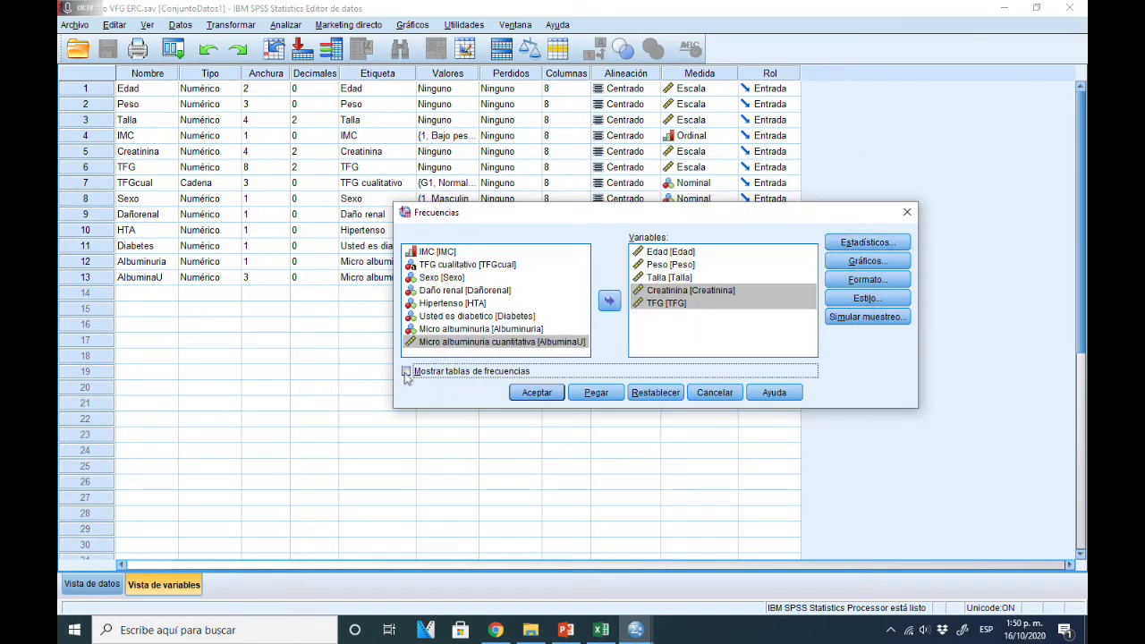
{"action": "left_click", "coordinate": [489, 348]}
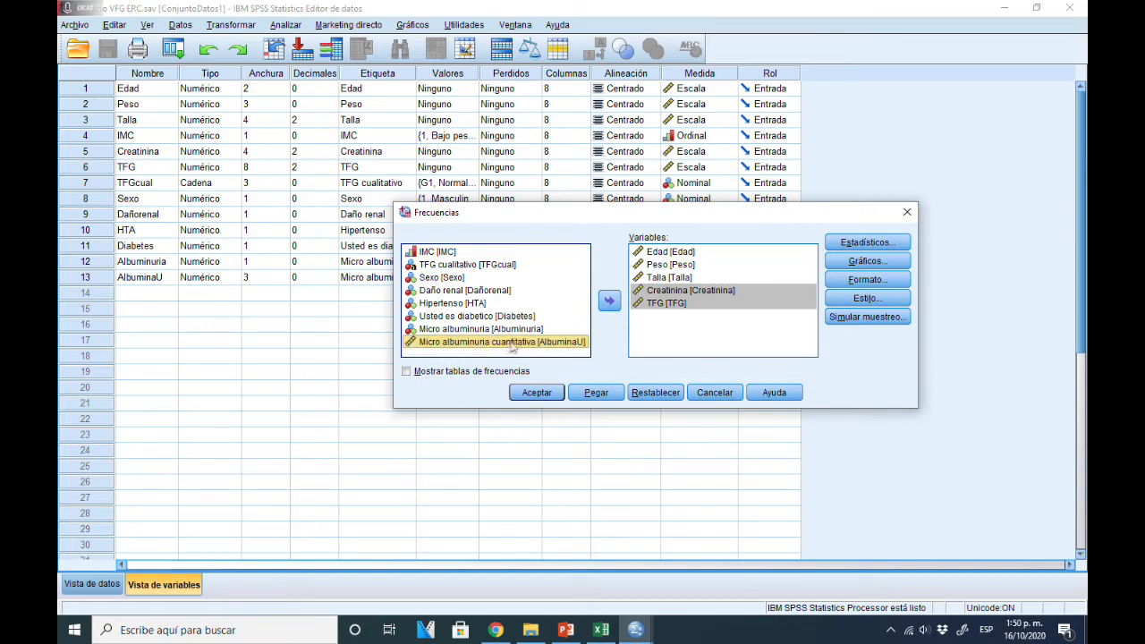
{"action": "left_click", "coordinate": [609, 301]}
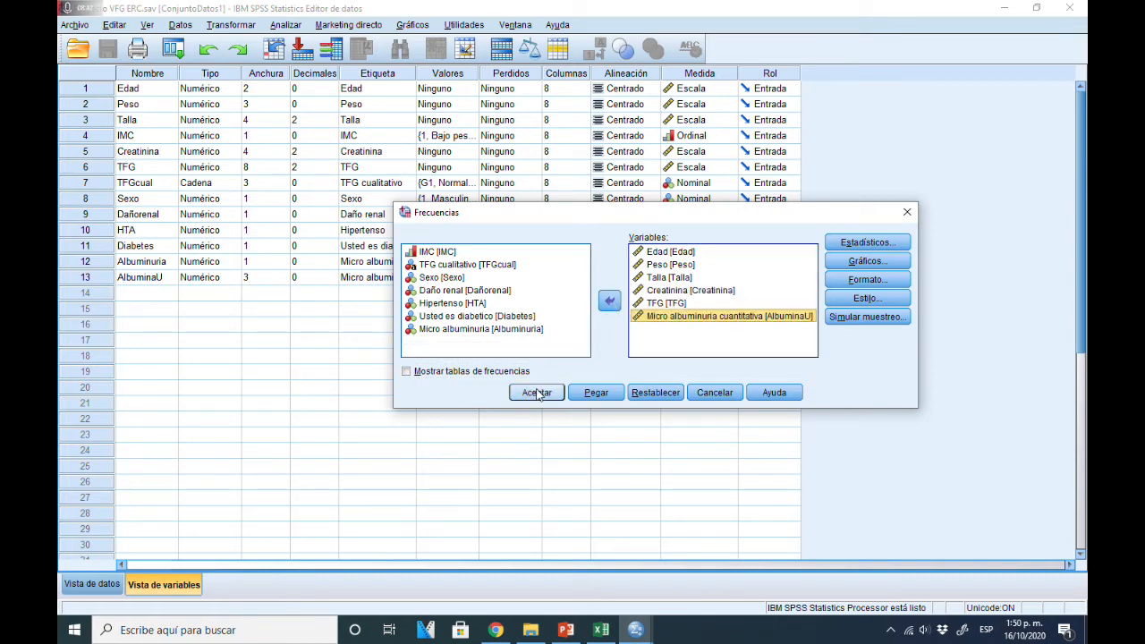
{"action": "left_click", "coordinate": [537, 393]}
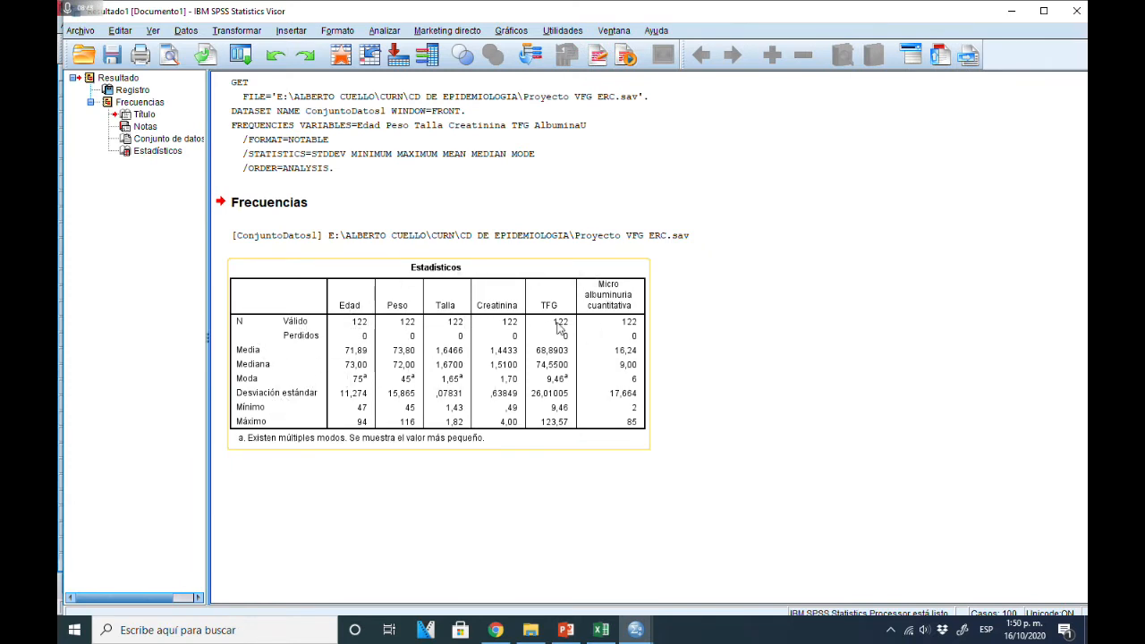
Examine the Estadísticos output table for the central tendency, dispersion and range of each quantitative variable.
{"action": "left_click", "coordinate": [666, 322]}
{"action": "left_click", "coordinate": [439, 489]}
{"action": "left_click", "coordinate": [449, 431]}
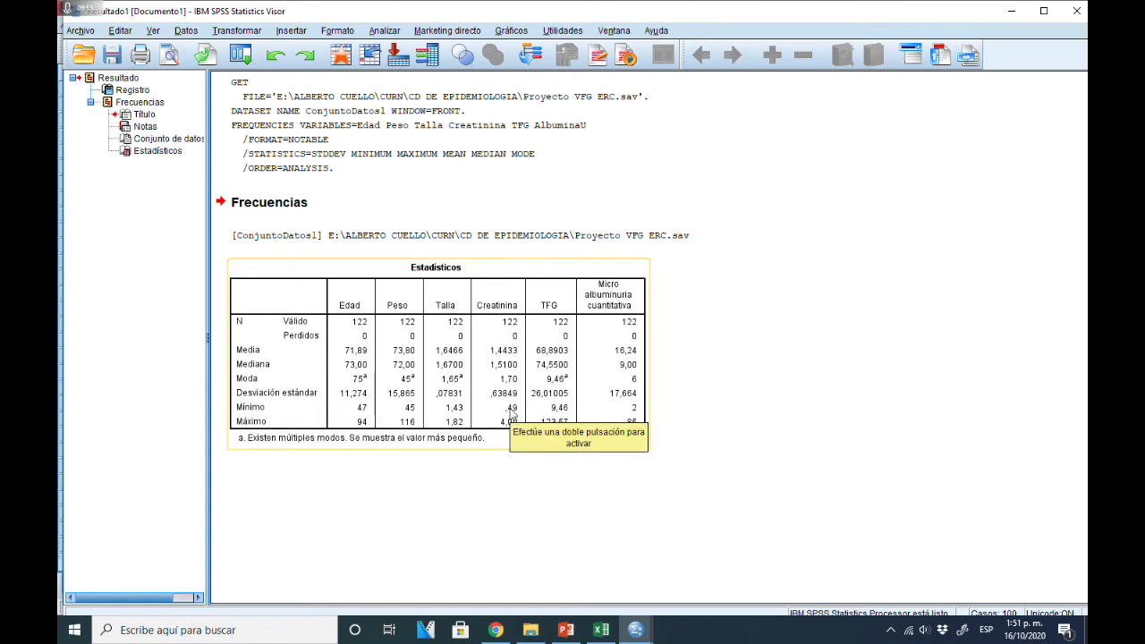
{"action": "left_click", "coordinate": [751, 418]}
{"action": "left_click", "coordinate": [646, 413]}
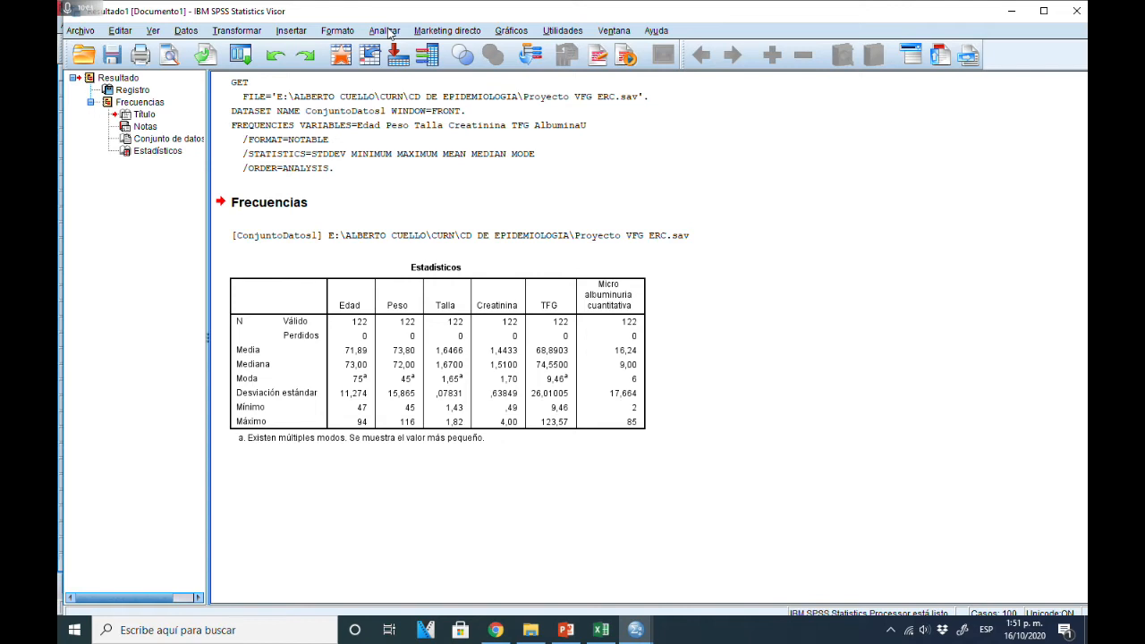
Start another Frequencies analysis and remove all the quantitative variables, from Edad to Micro albuminuria cuantitativa, from its variable list.
{"action": "left_click", "coordinate": [385, 30]}
{"action": "mouse_move", "coordinate": [434, 65]}
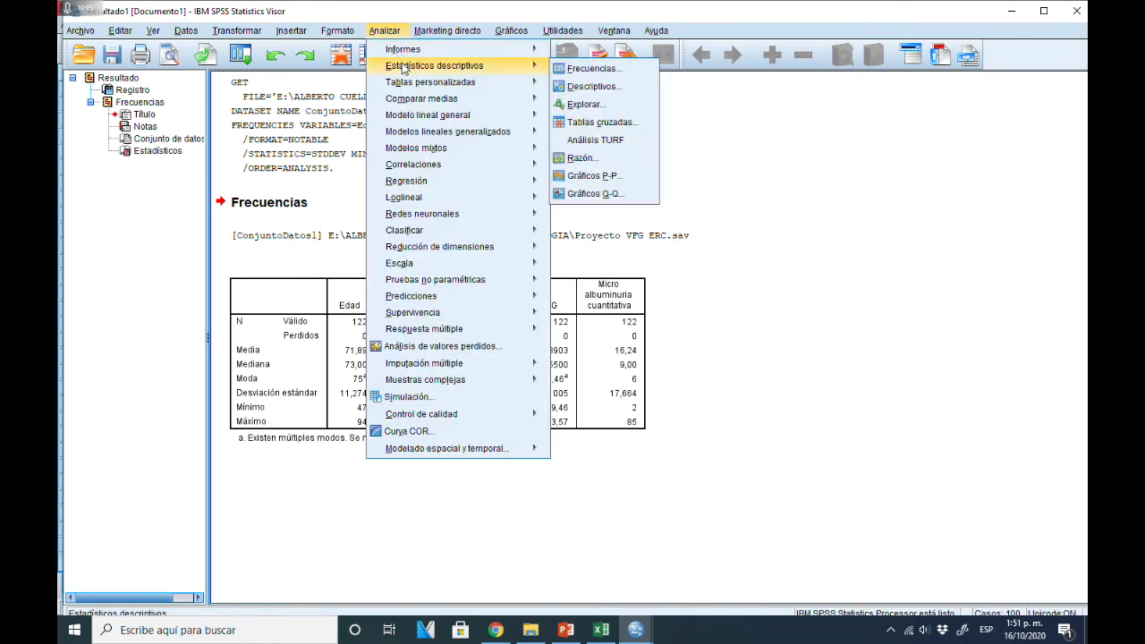
{"action": "left_click", "coordinate": [577, 69]}
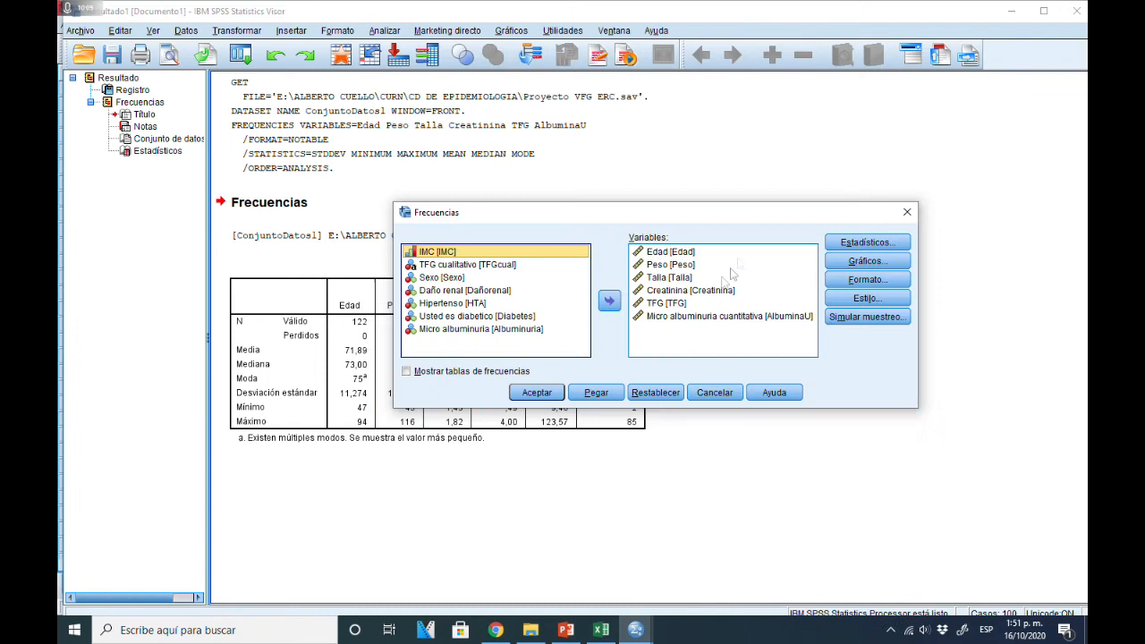
{"action": "left_click", "coordinate": [672, 256]}
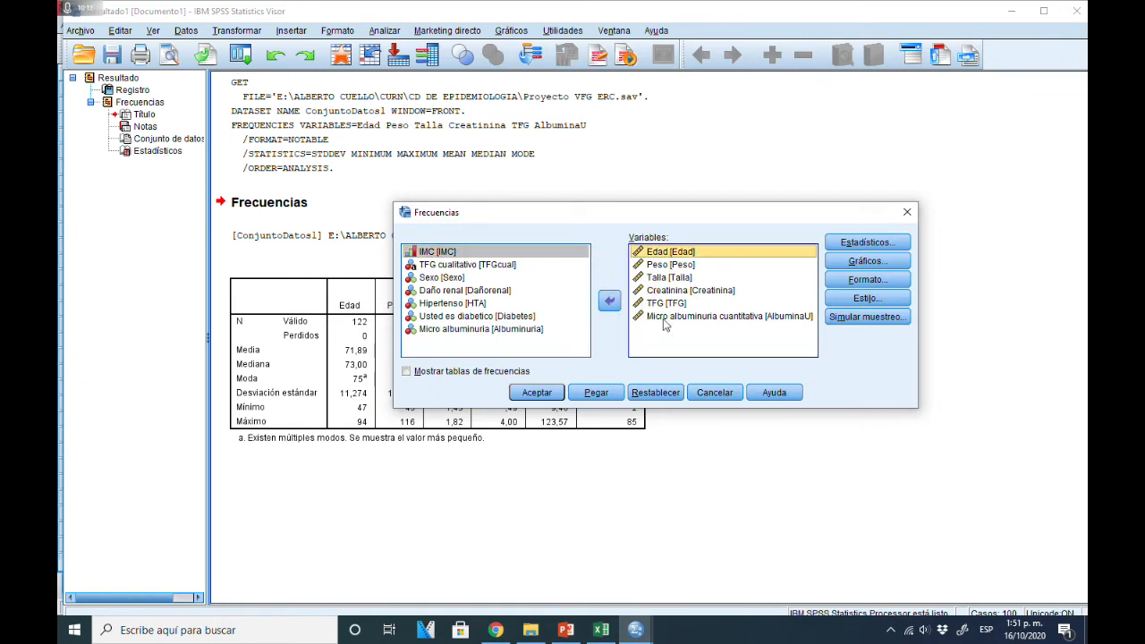
{"action": "left_click", "coordinate": [663, 318], "text": "shift"}
{"action": "left_click", "coordinate": [609, 300]}
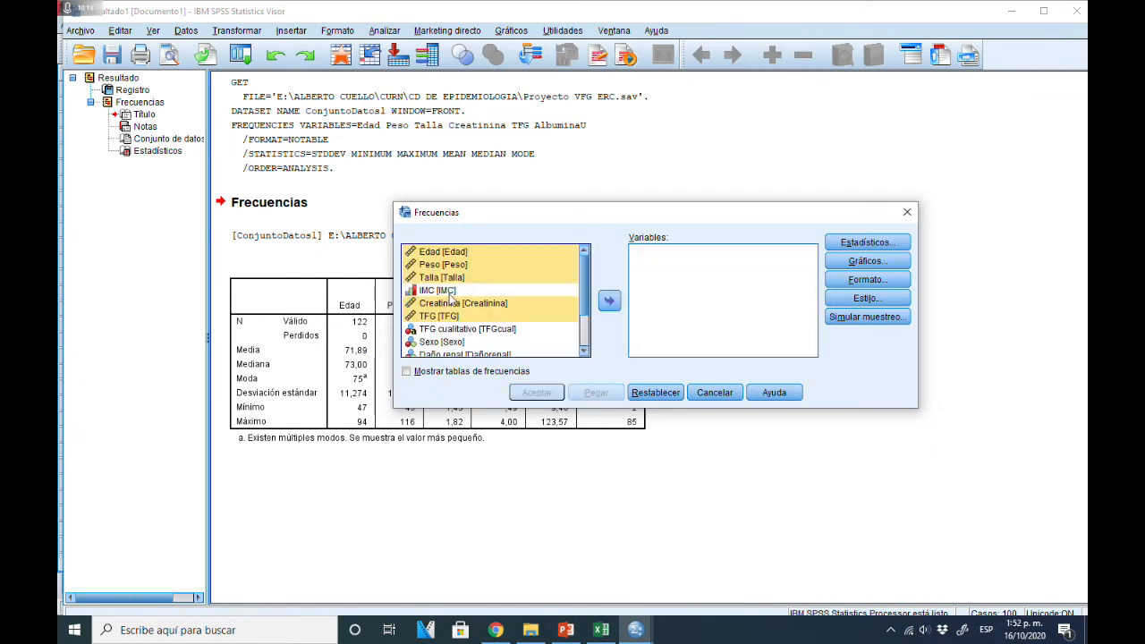
Add IMC, TFG cualitativo, Sexo, Daño renal, Hipertenso, Usted es diabetico and Micro albuminuria to the analysis variables.
{"action": "left_click", "coordinate": [449, 291]}
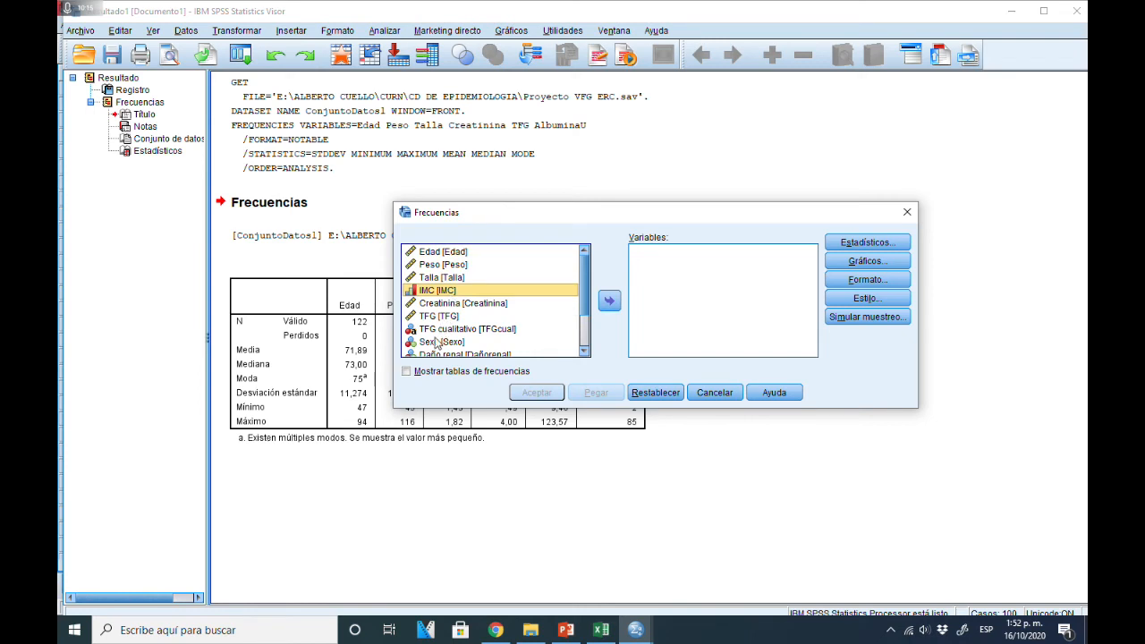
{"action": "left_click", "coordinate": [435, 331]}
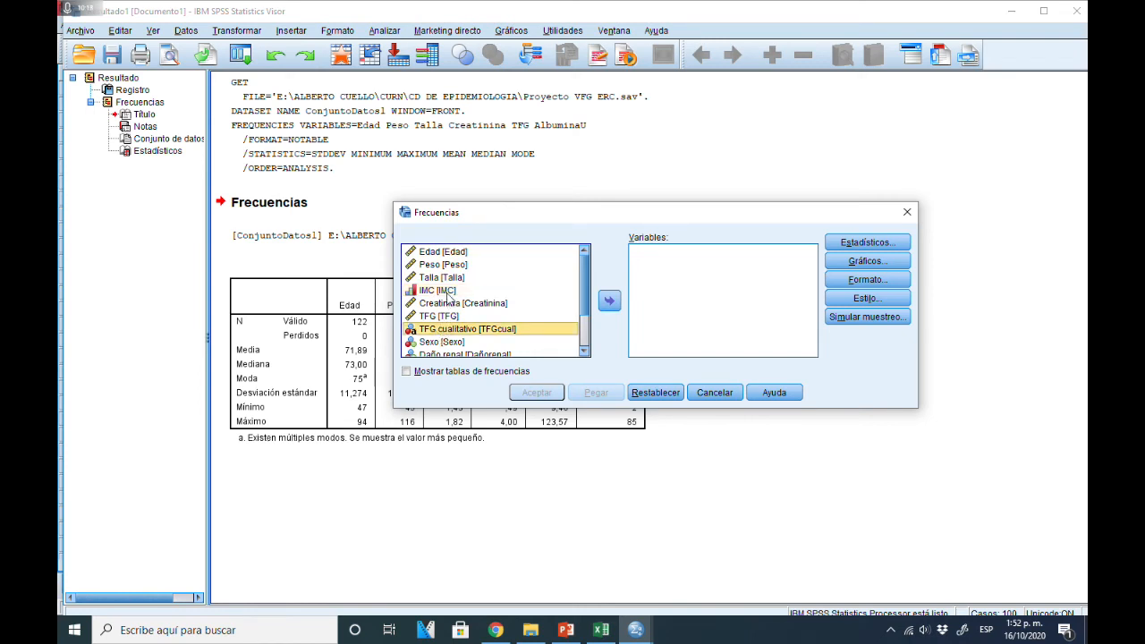
{"action": "left_click", "coordinate": [449, 292], "text": "ctrl"}
{"action": "scroll", "coordinate": [588, 355], "scroll_direction": "down", "scroll_amount": 3}
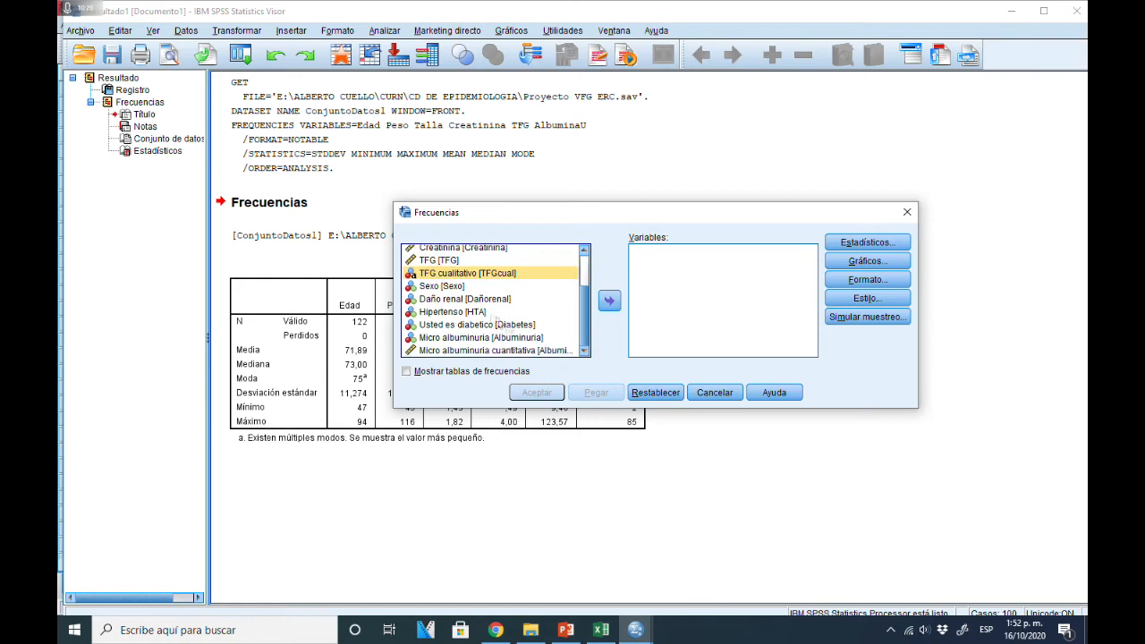
{"action": "left_click", "coordinate": [444, 288], "text": "ctrl"}
{"action": "left_click", "coordinate": [444, 300], "text": "ctrl"}
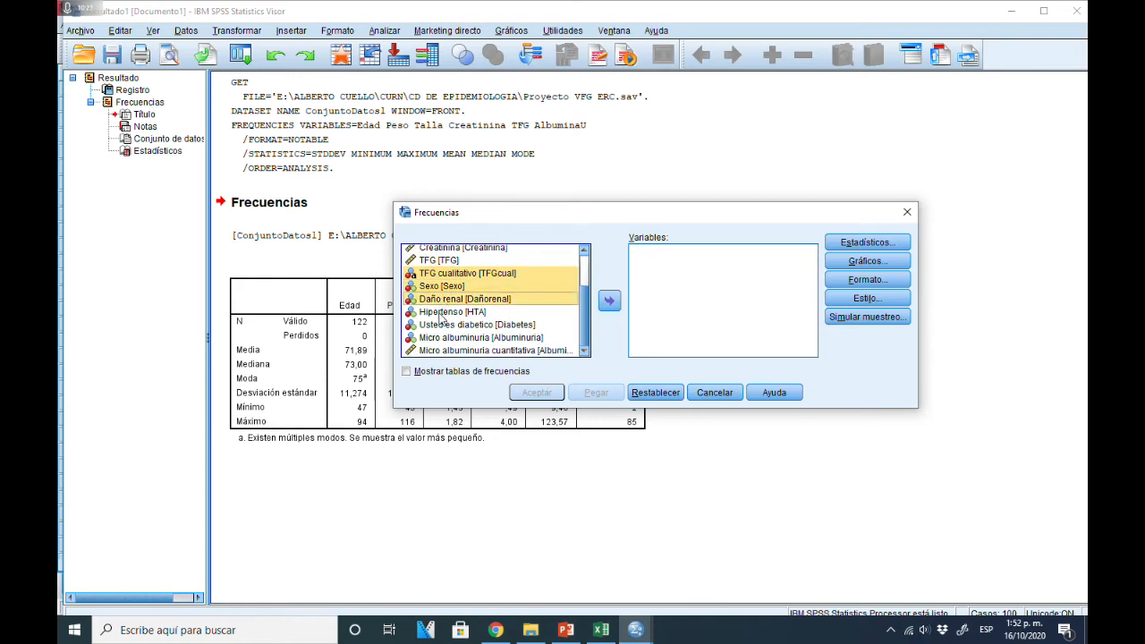
{"action": "left_click", "coordinate": [440, 313], "text": "ctrl"}
{"action": "left_click", "coordinate": [442, 325], "text": "ctrl"}
{"action": "left_click", "coordinate": [444, 338], "text": "ctrl"}
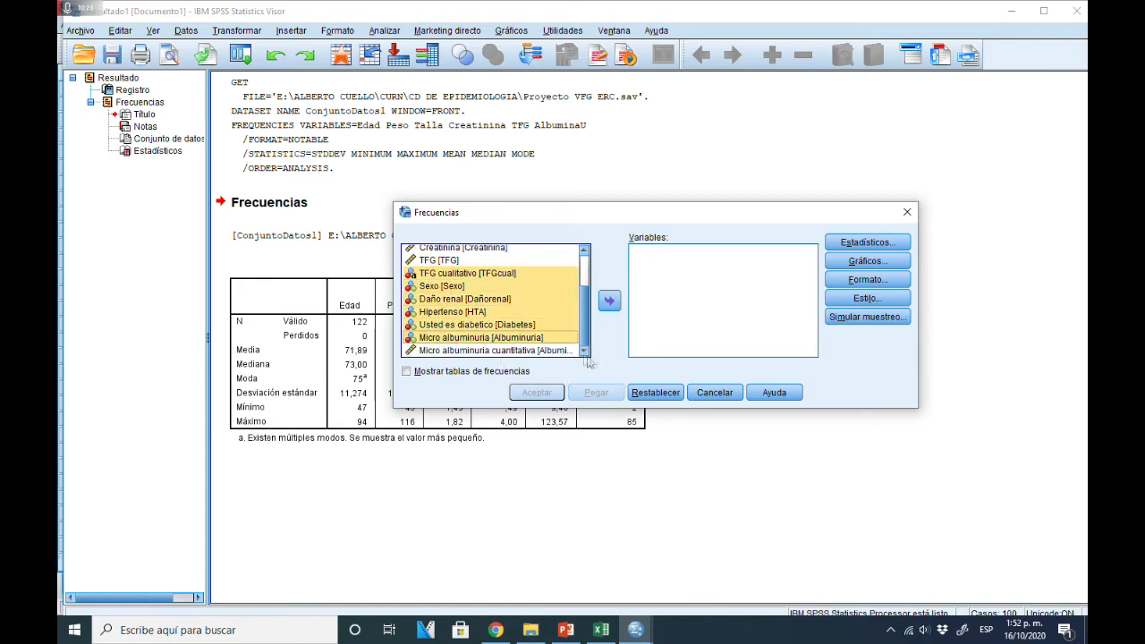
{"action": "left_click", "coordinate": [609, 300]}
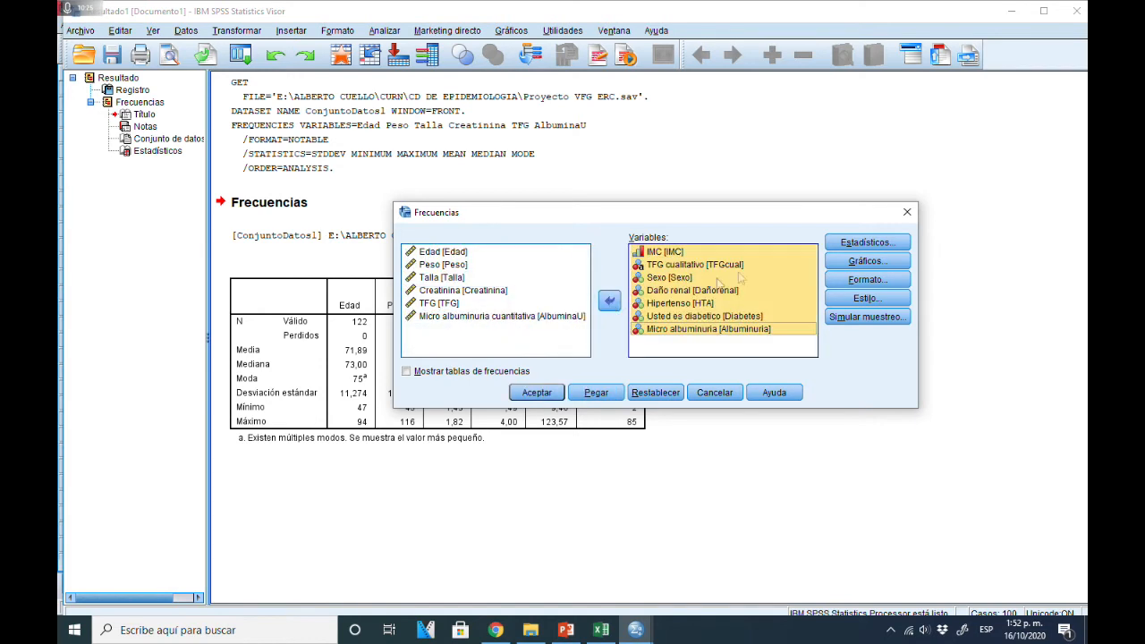
Deselect the mean, median, mode, minimum, maximum and standard deviation in the analysis statistics.
{"action": "left_click", "coordinate": [859, 243]}
{"action": "left_click", "coordinate": [687, 215]}
{"action": "left_click", "coordinate": [688, 230]}
{"action": "left_click", "coordinate": [688, 246]}
{"action": "left_click", "coordinate": [562, 374]}
{"action": "left_click", "coordinate": [562, 390]}
{"action": "left_click", "coordinate": [464, 374]}
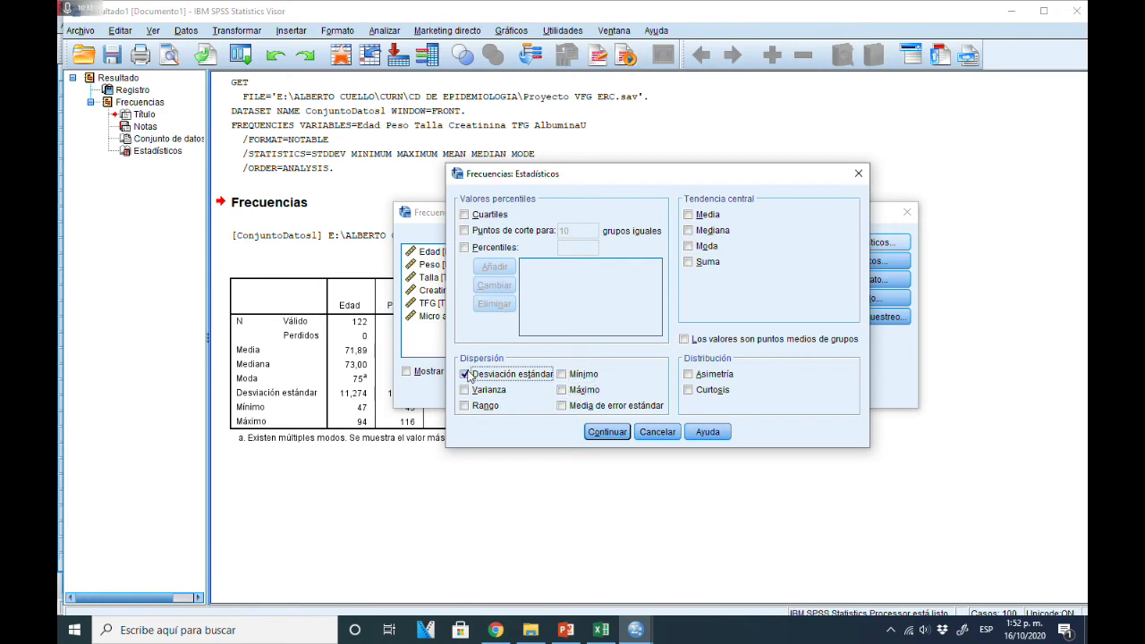
{"action": "left_click", "coordinate": [610, 432]}
Turn on the display of frequency tables and run the analysis for the categorical variables.
{"action": "left_click", "coordinate": [651, 336]}
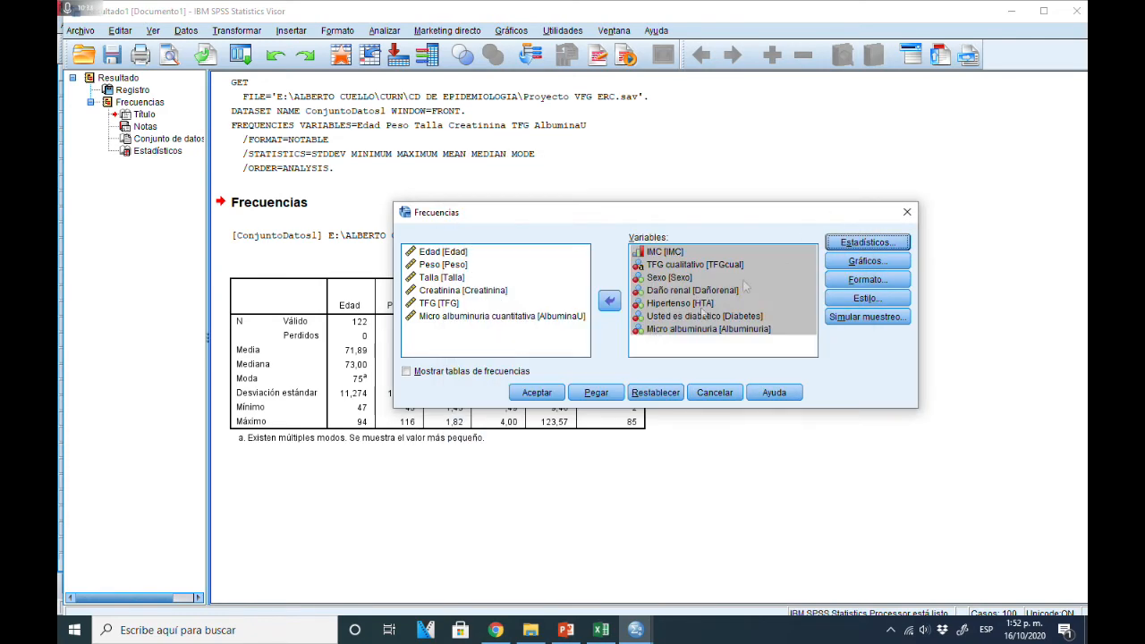
{"action": "left_click", "coordinate": [407, 371]}
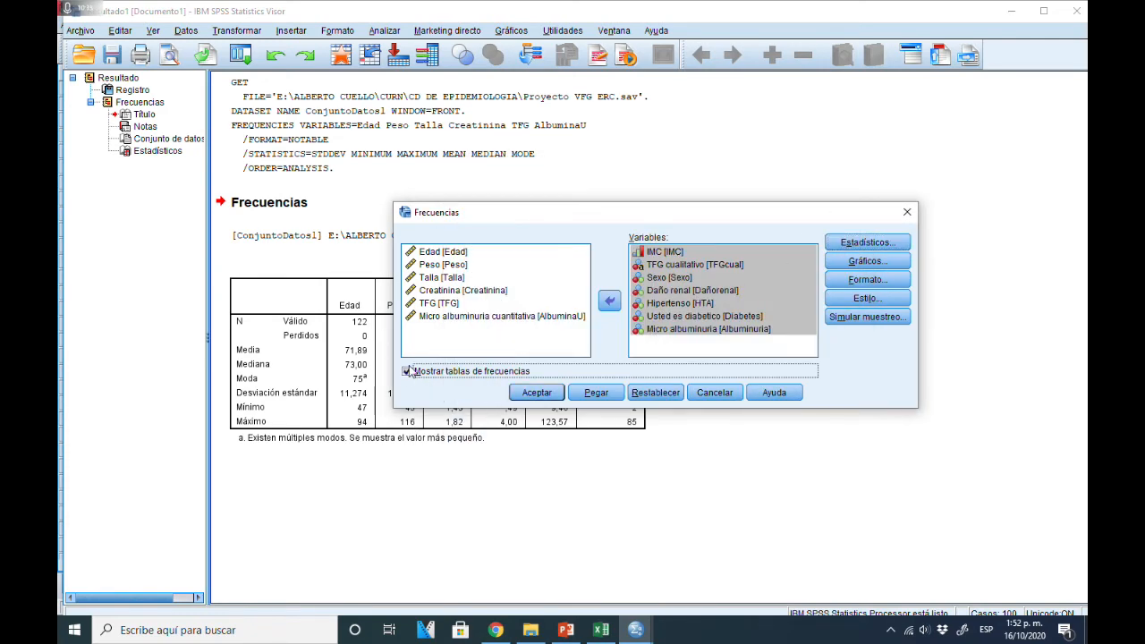
{"action": "left_click", "coordinate": [534, 394]}
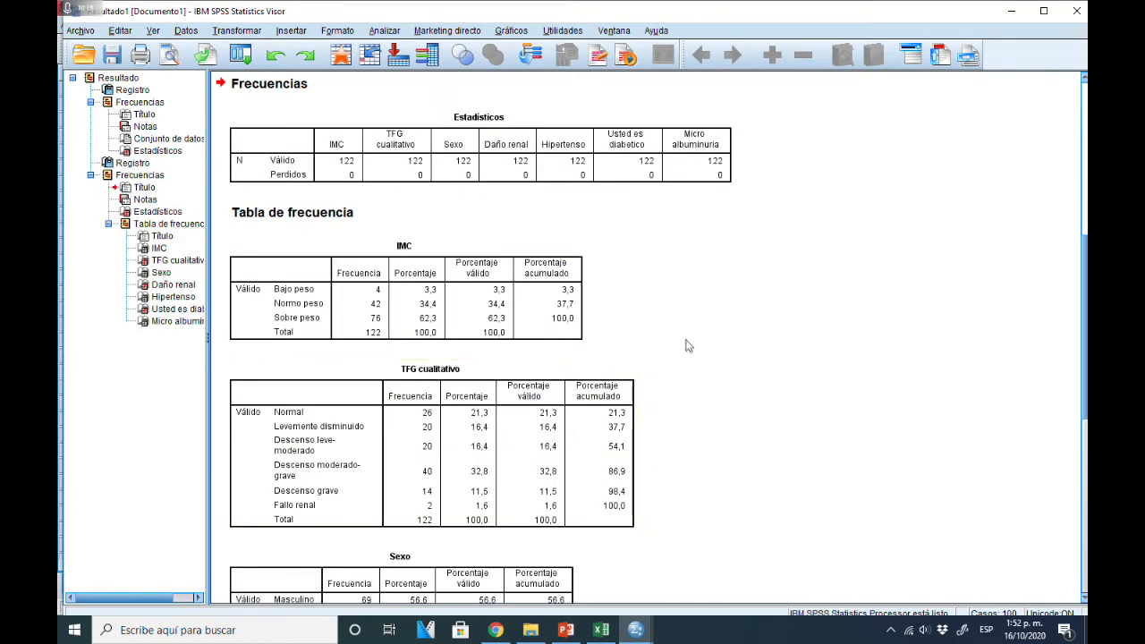
Examine the frequencies and percentages in the IMC and TFG cualitativo output tables.
{"action": "scroll", "coordinate": [680, 338], "scroll_direction": "down", "scroll_amount": 3}
{"action": "scroll", "coordinate": [678, 334], "scroll_direction": "up", "scroll_amount": 4}
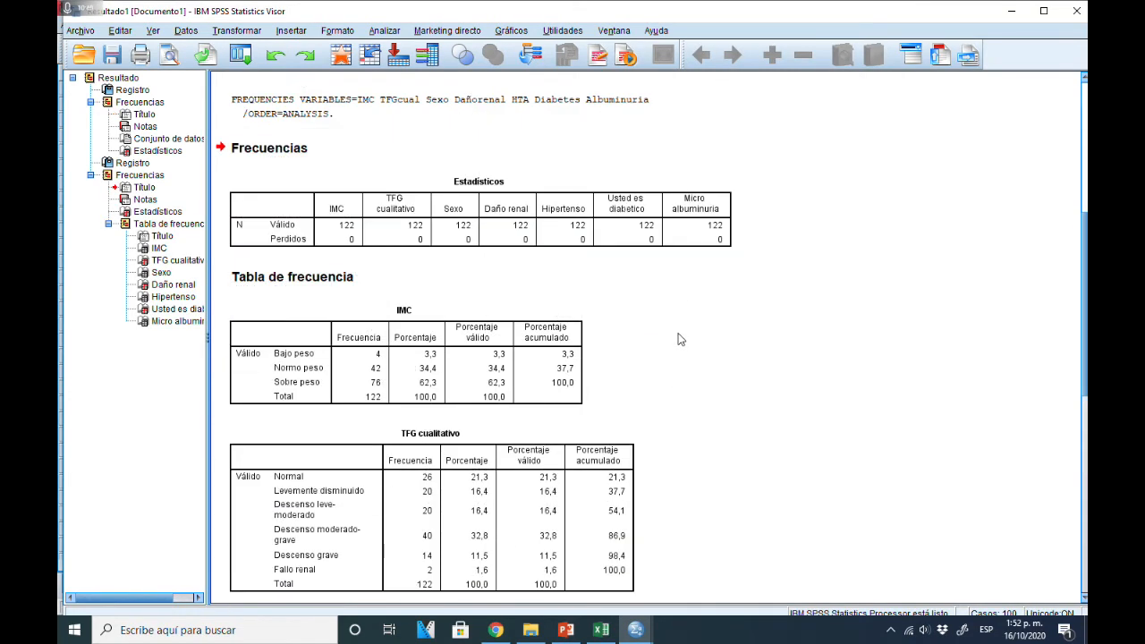
{"action": "scroll", "coordinate": [676, 329], "scroll_direction": "down", "scroll_amount": 2}
{"action": "left_click", "coordinate": [405, 217]}
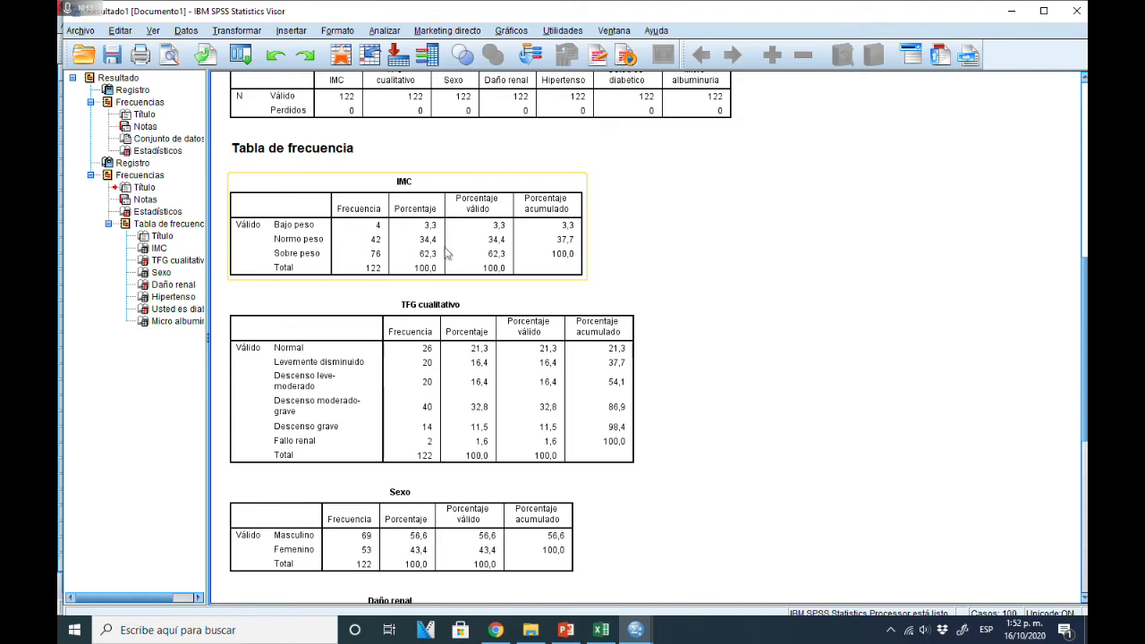
{"action": "left_click", "coordinate": [336, 324]}
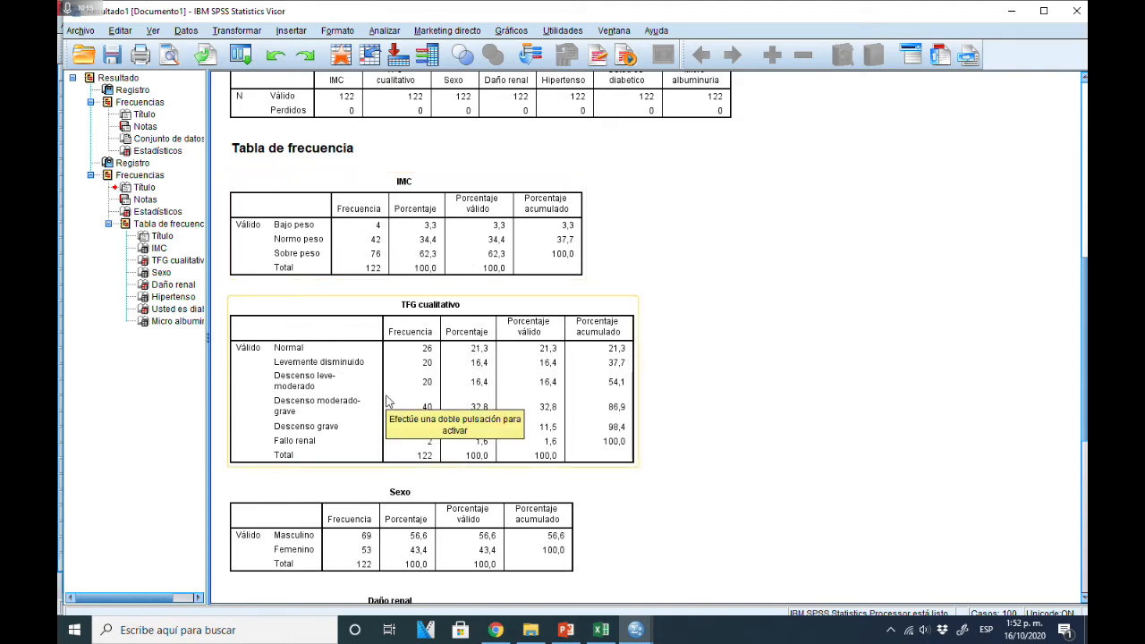
Examine the frequencies and percentages in the Sexo, Daño renal, Hipertenso, Usted es diabetico and Micro albuminuria output tables.
{"action": "scroll", "coordinate": [474, 296], "scroll_direction": "down", "scroll_amount": 3}
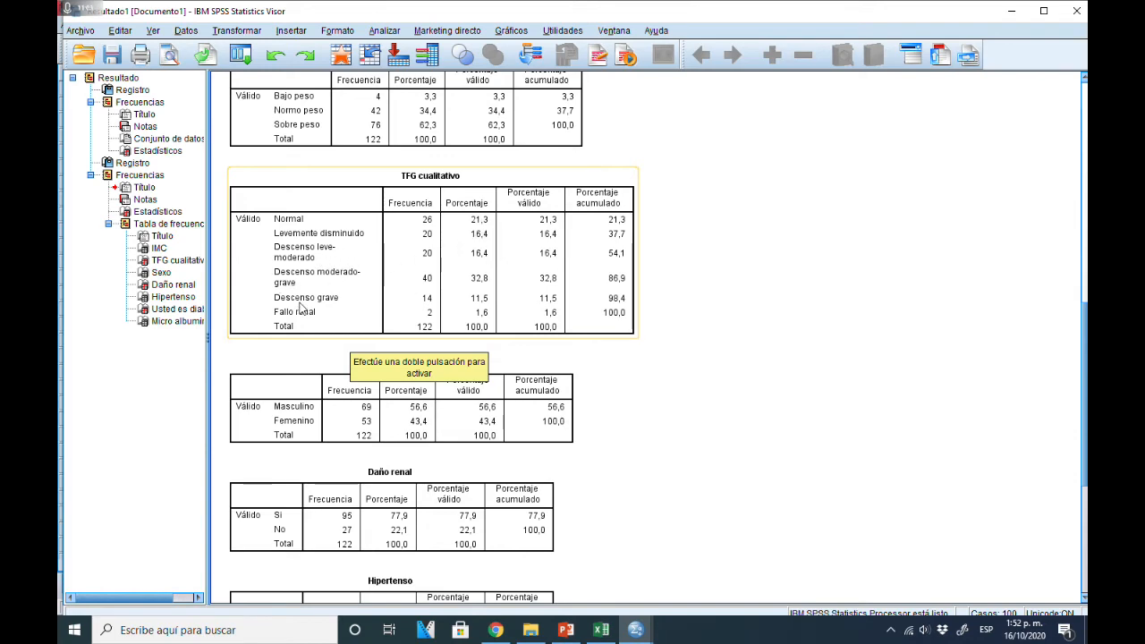
{"action": "left_click", "coordinate": [421, 367]}
{"action": "scroll", "coordinate": [429, 358], "scroll_direction": "down", "scroll_amount": 2}
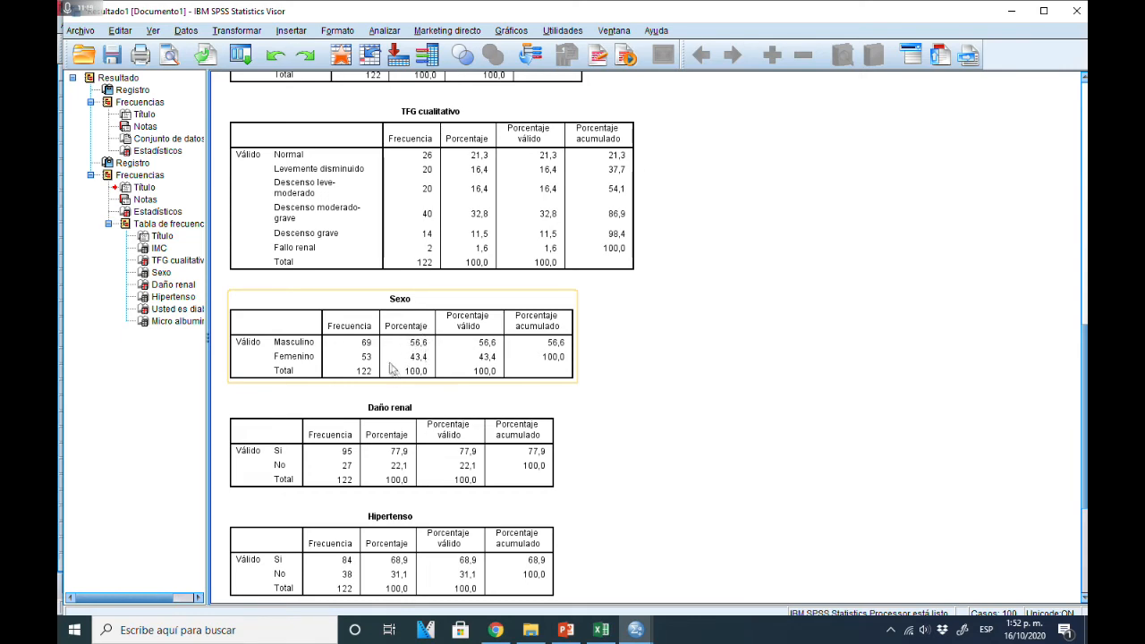
{"action": "key", "text": "Down"}
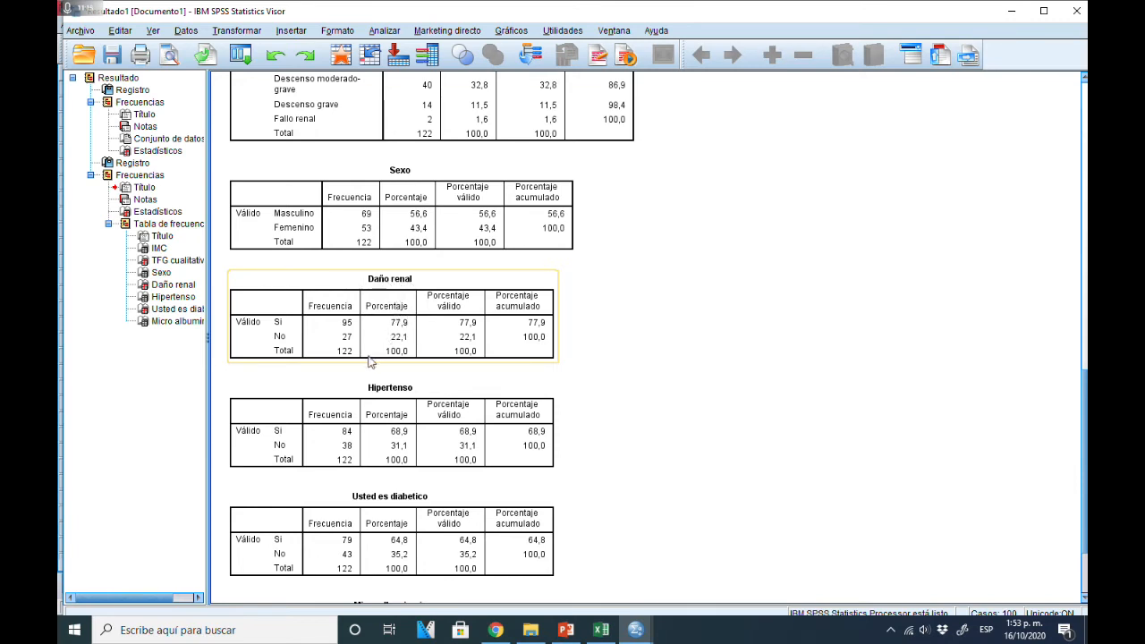
{"action": "scroll", "coordinate": [599, 374], "scroll_direction": "down", "scroll_amount": 3}
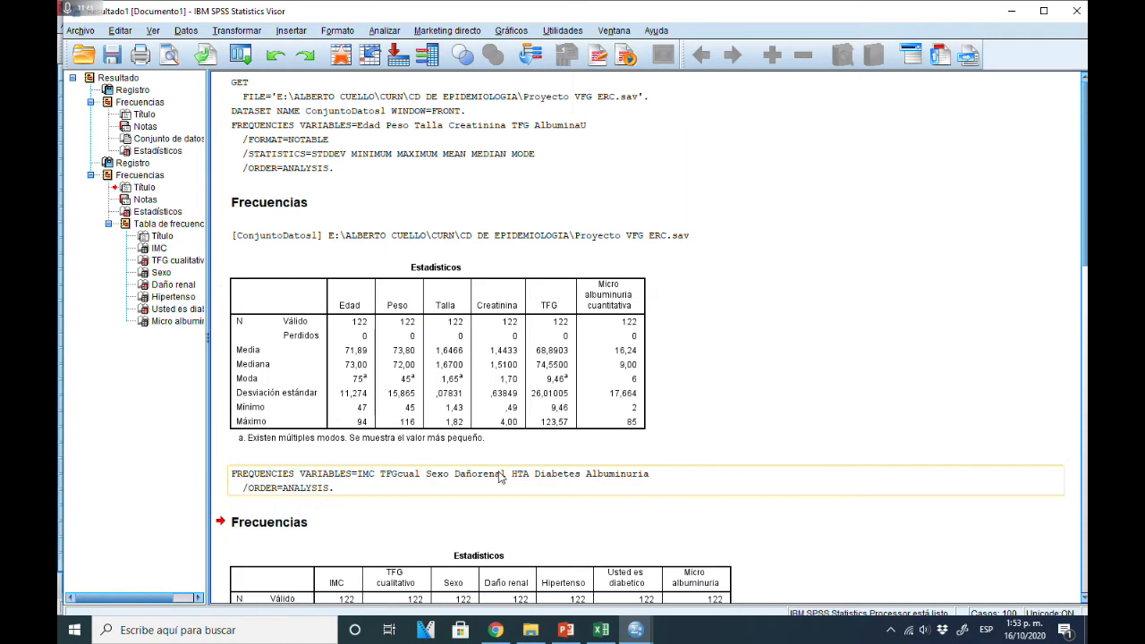
{"action": "scroll", "coordinate": [500, 478], "scroll_direction": "down", "scroll_amount": 15}
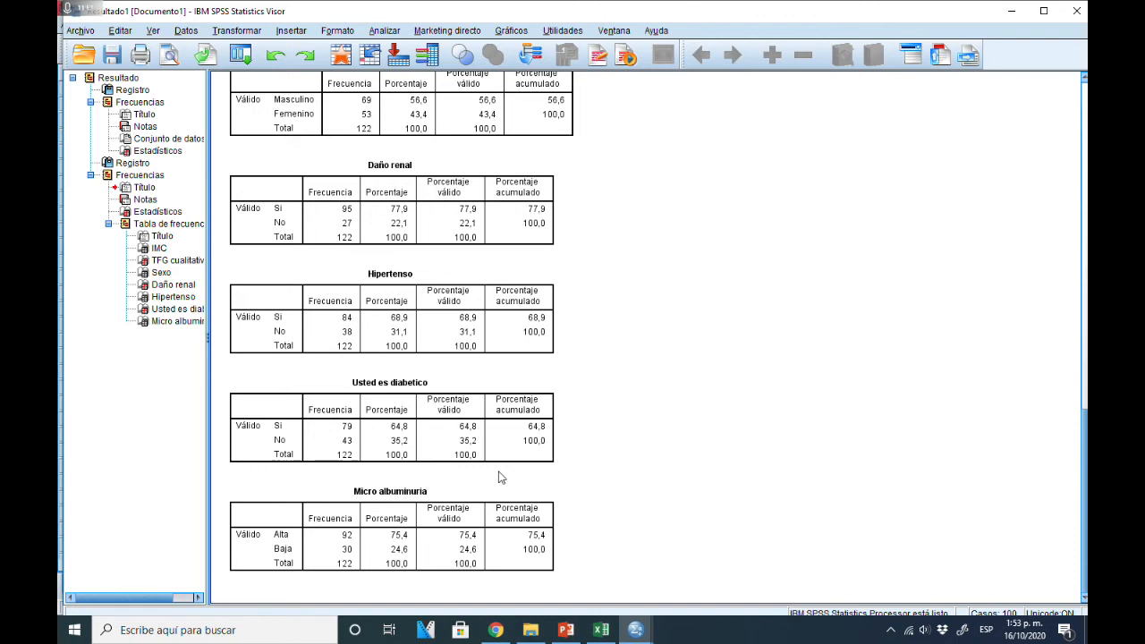
Set up a Tablas cruzadas analysis with Hipertenso as the row variable and Daño renal as the column variable.
{"action": "left_click", "coordinate": [384, 32]}
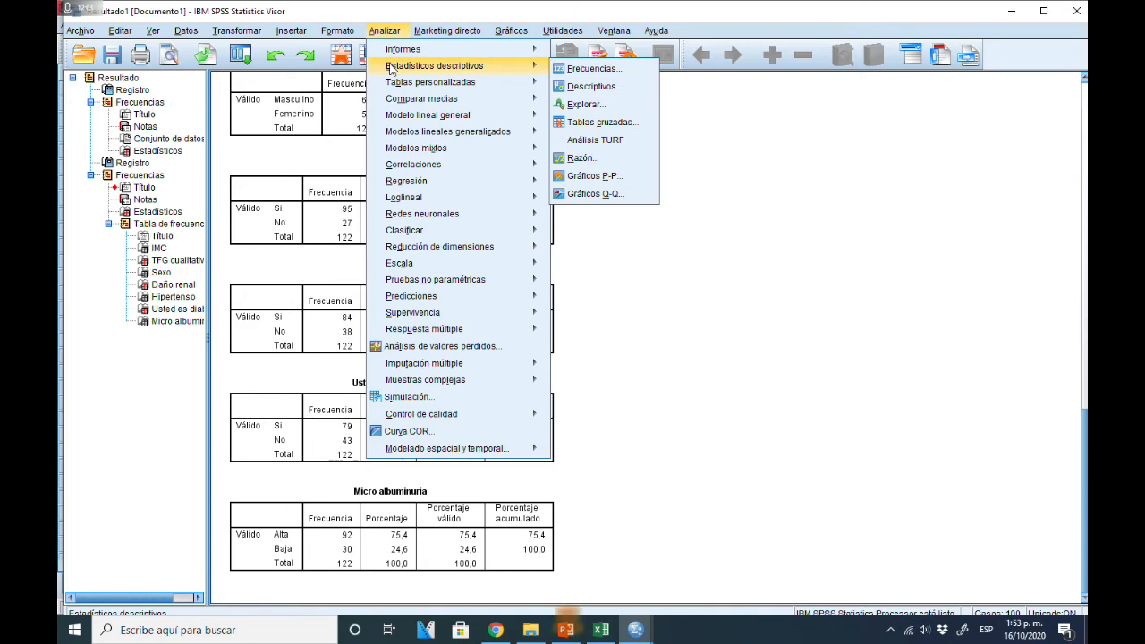
{"action": "mouse_move", "coordinate": [527, 85]}
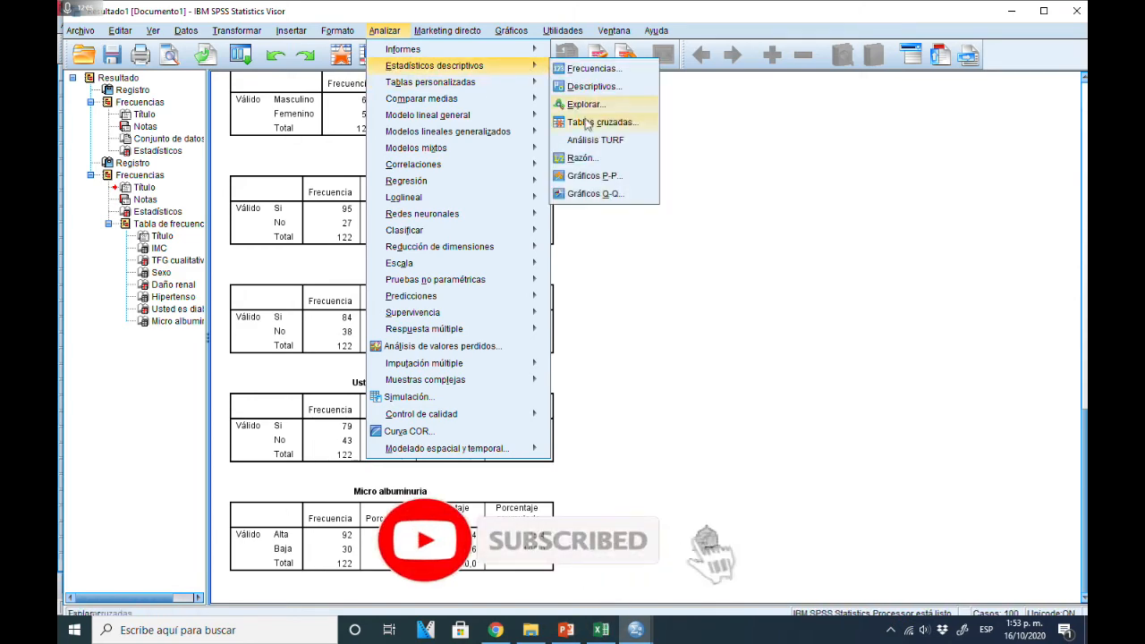
{"action": "left_click", "coordinate": [583, 124]}
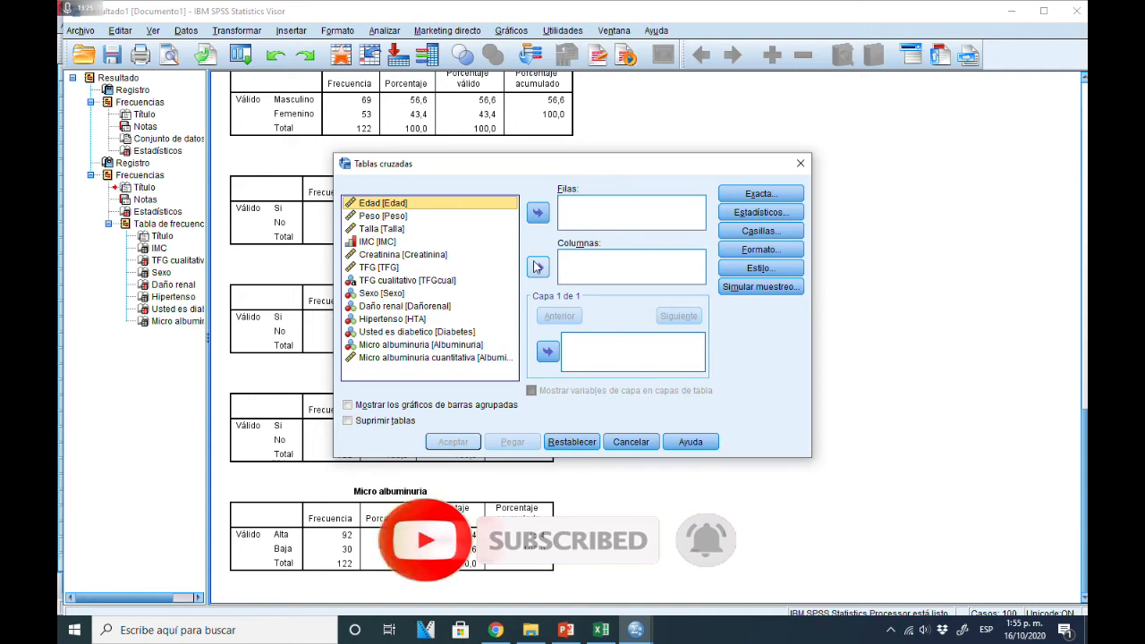
{"action": "left_click", "coordinate": [537, 267]}
{"action": "left_click", "coordinate": [538, 266]}
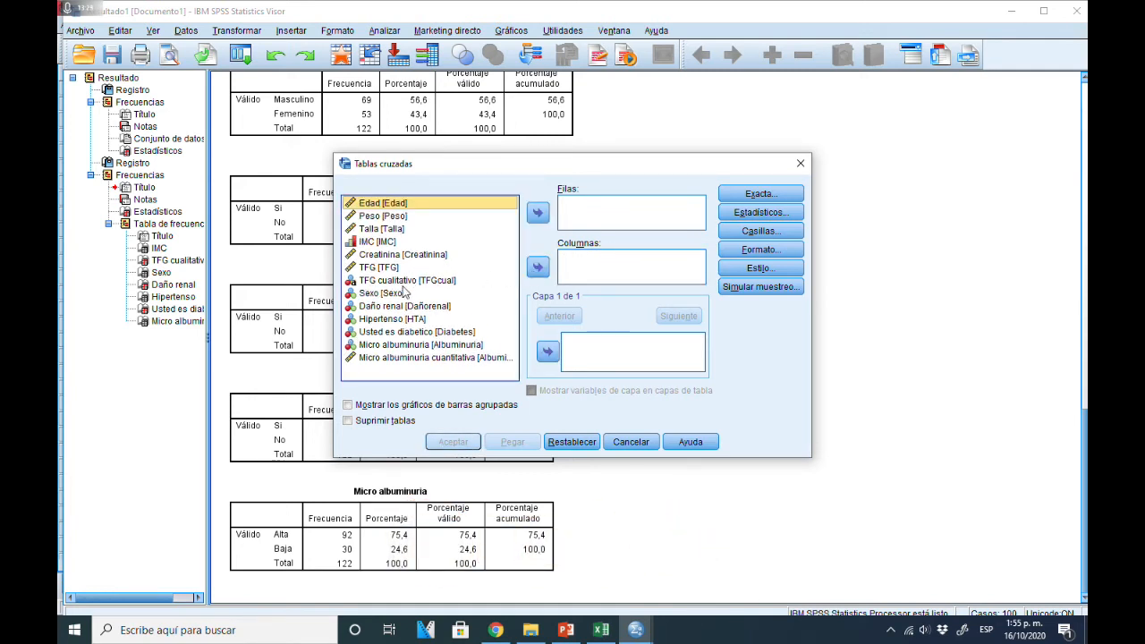
{"action": "left_click", "coordinate": [402, 307]}
{"action": "left_click", "coordinate": [537, 267]}
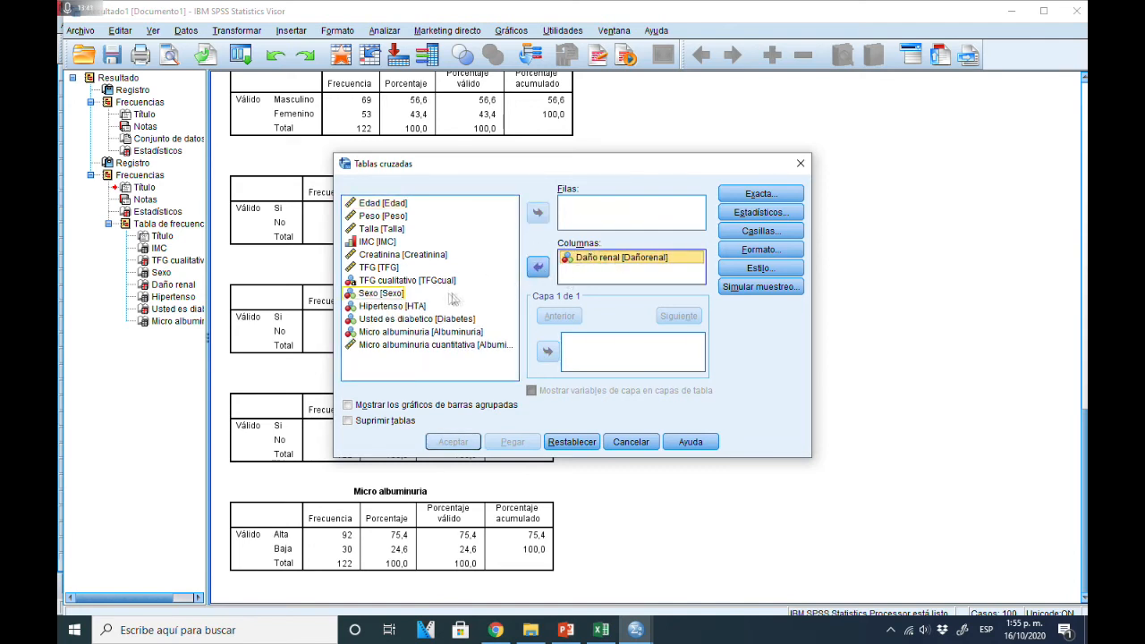
{"action": "left_click", "coordinate": [400, 308]}
{"action": "left_click", "coordinate": [402, 306]}
{"action": "left_click", "coordinate": [537, 211]}
Include the Chi-cuadrado and Riesgo statistics in the Hipertenso by Daño renal crosstab and run the analysis.
{"action": "left_click", "coordinate": [760, 212]}
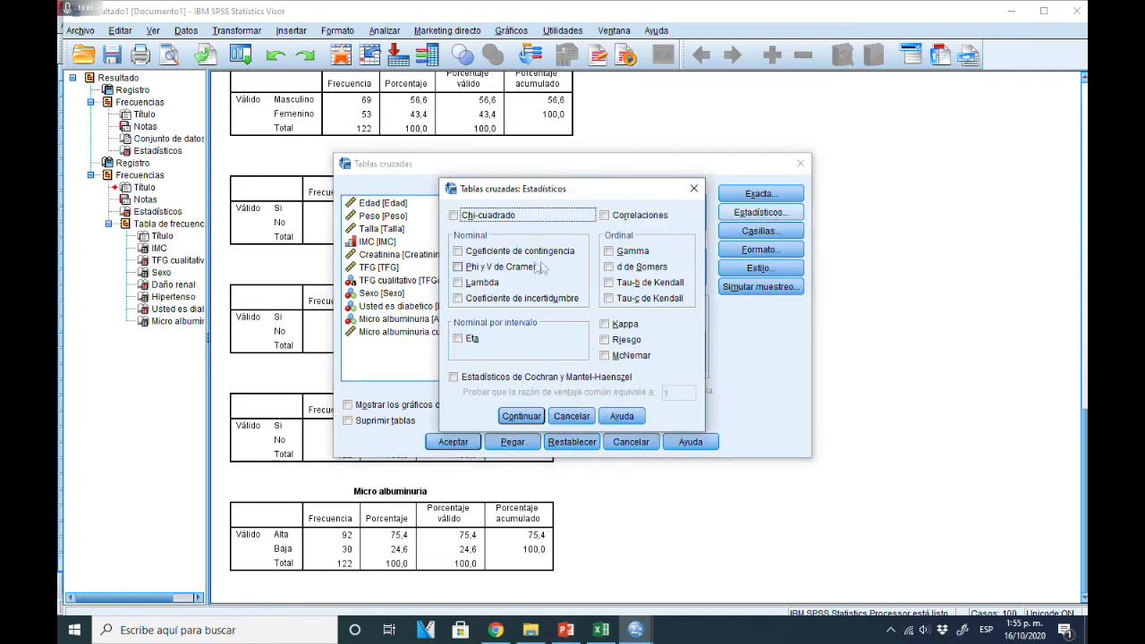
{"action": "left_click", "coordinate": [455, 216]}
{"action": "left_click", "coordinate": [606, 340]}
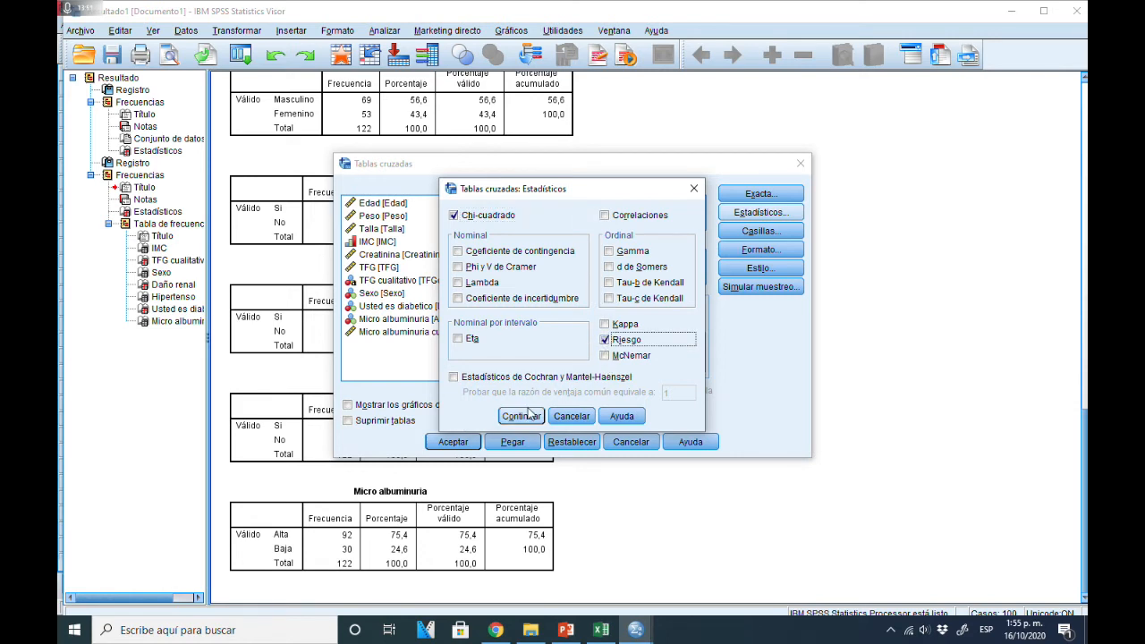
{"action": "left_click", "coordinate": [527, 416]}
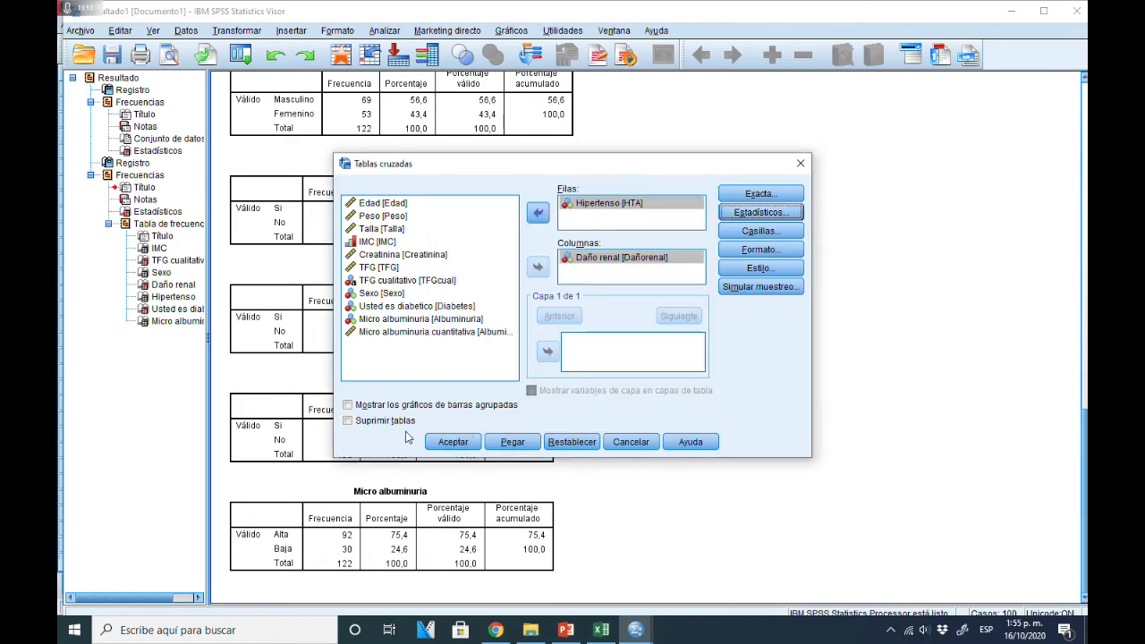
{"action": "left_click", "coordinate": [453, 441]}
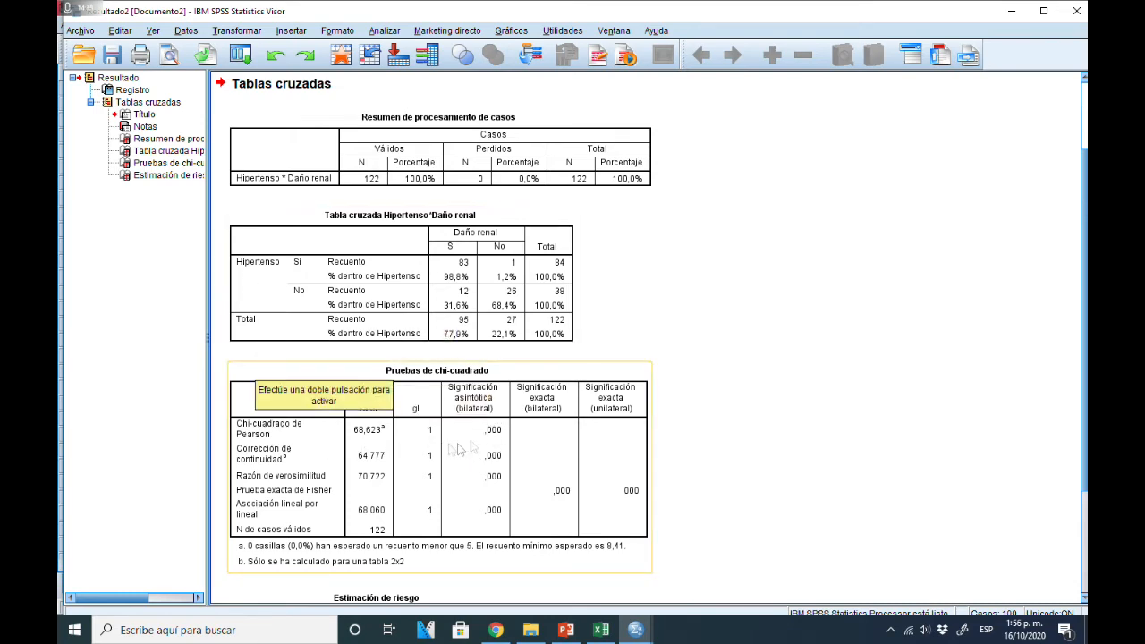
Examine the crosstab, chi-square tests and risk estimate for Hipertenso by Daño renal.
{"action": "scroll", "coordinate": [517, 427], "scroll_direction": "down", "scroll_amount": 3}
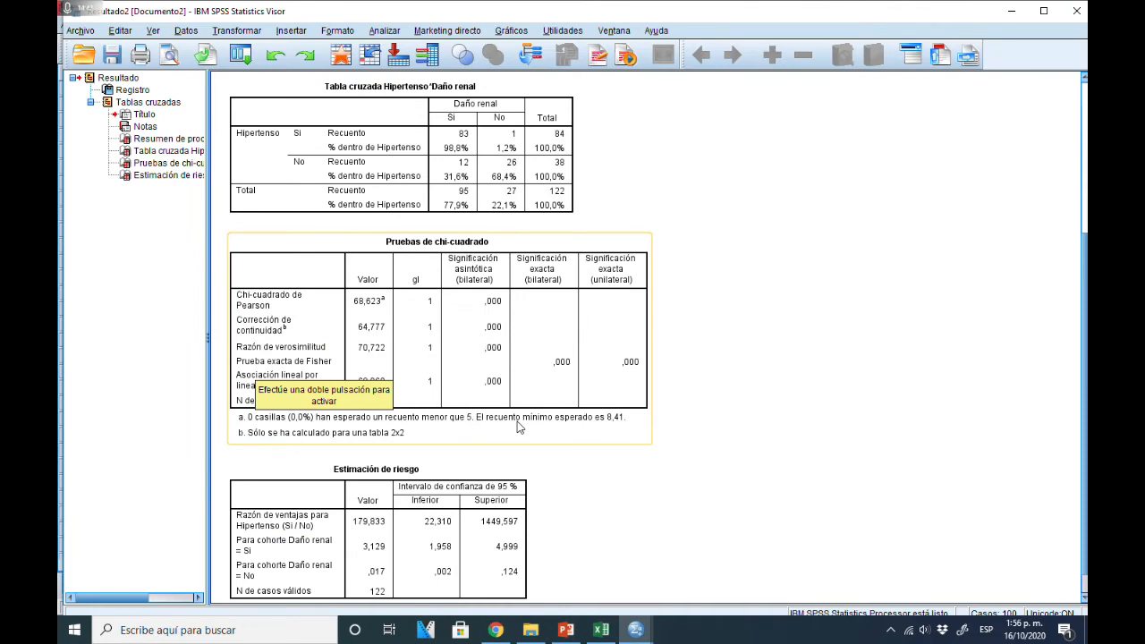
{"action": "scroll", "coordinate": [517, 427], "scroll_direction": "up", "scroll_amount": 2}
{"action": "scroll", "coordinate": [520, 364], "scroll_direction": "down", "scroll_amount": 2}
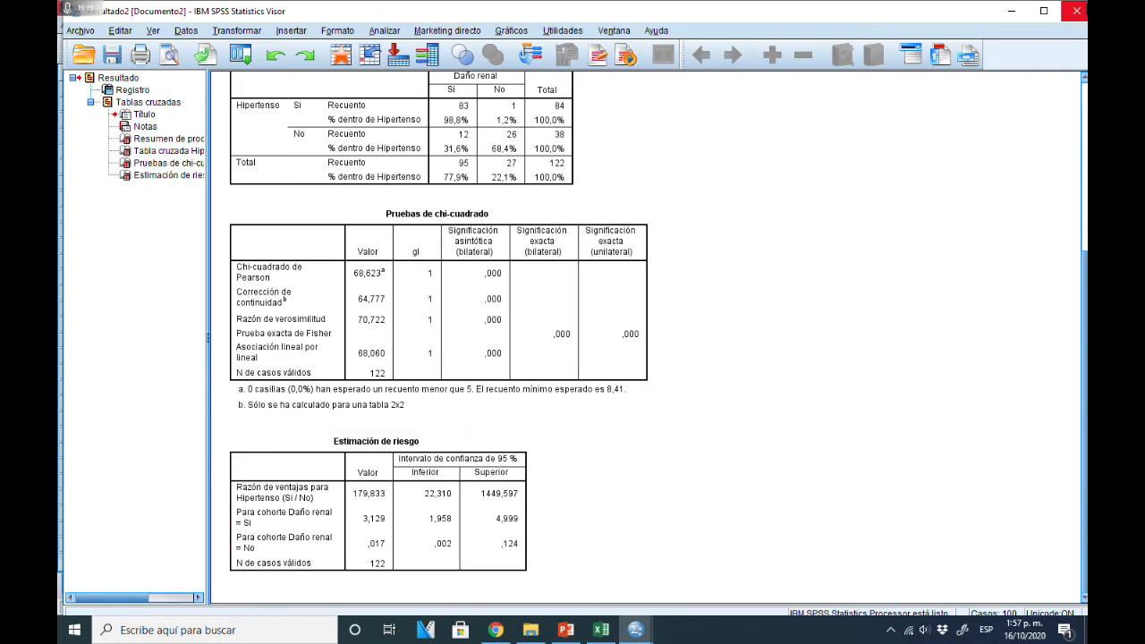
Replace Hipertenso with Sexo as the row variable of the Tablas cruzadas analysis and run it against Daño renal.
{"action": "left_click", "coordinate": [382, 33]}
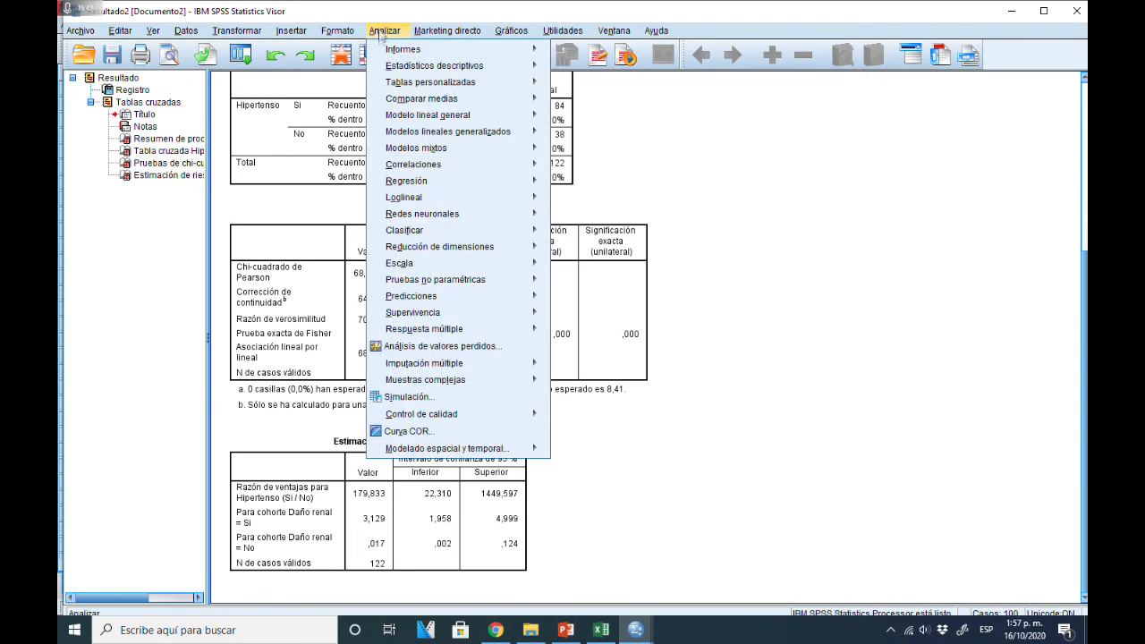
{"action": "mouse_move", "coordinate": [396, 87]}
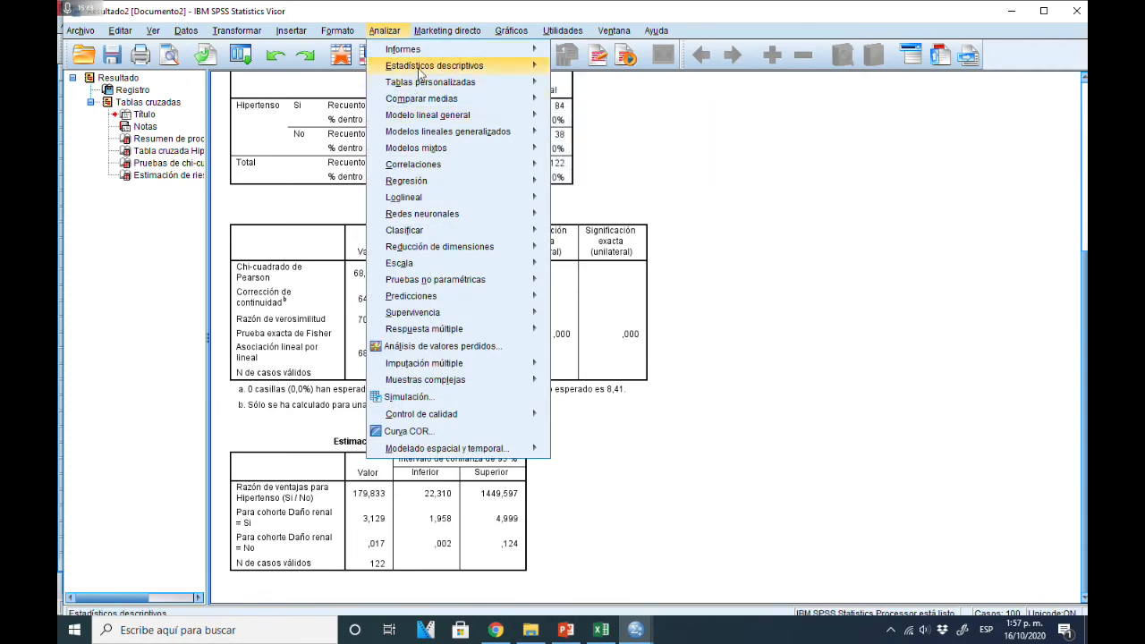
{"action": "mouse_move", "coordinate": [533, 66]}
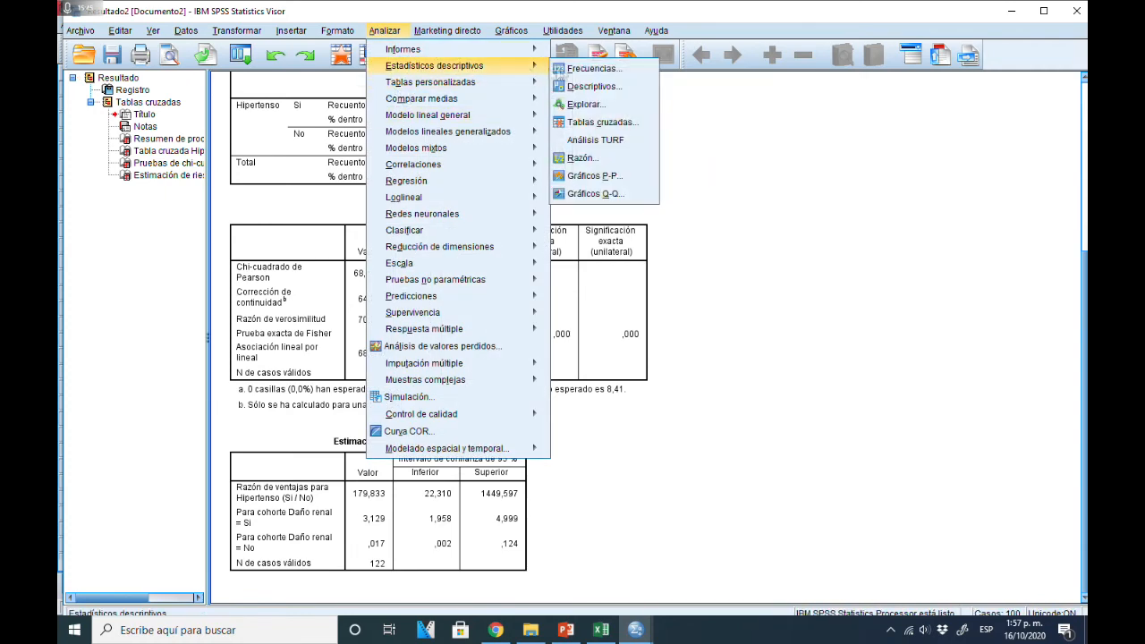
{"action": "left_click", "coordinate": [595, 115]}
{"action": "left_click", "coordinate": [608, 203]}
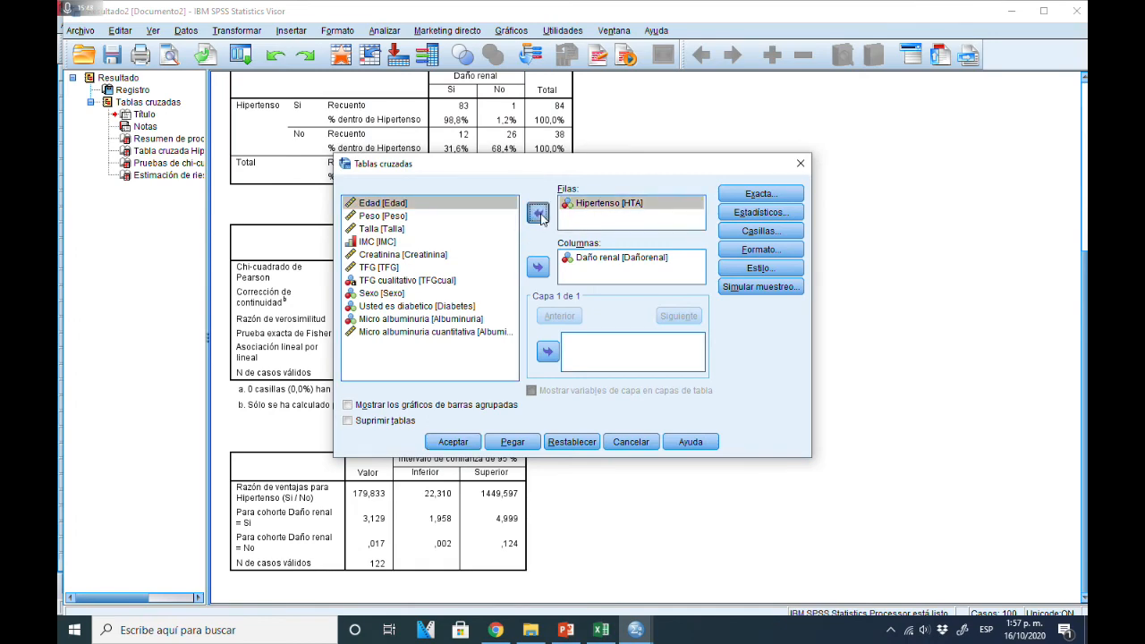
{"action": "left_click", "coordinate": [536, 212]}
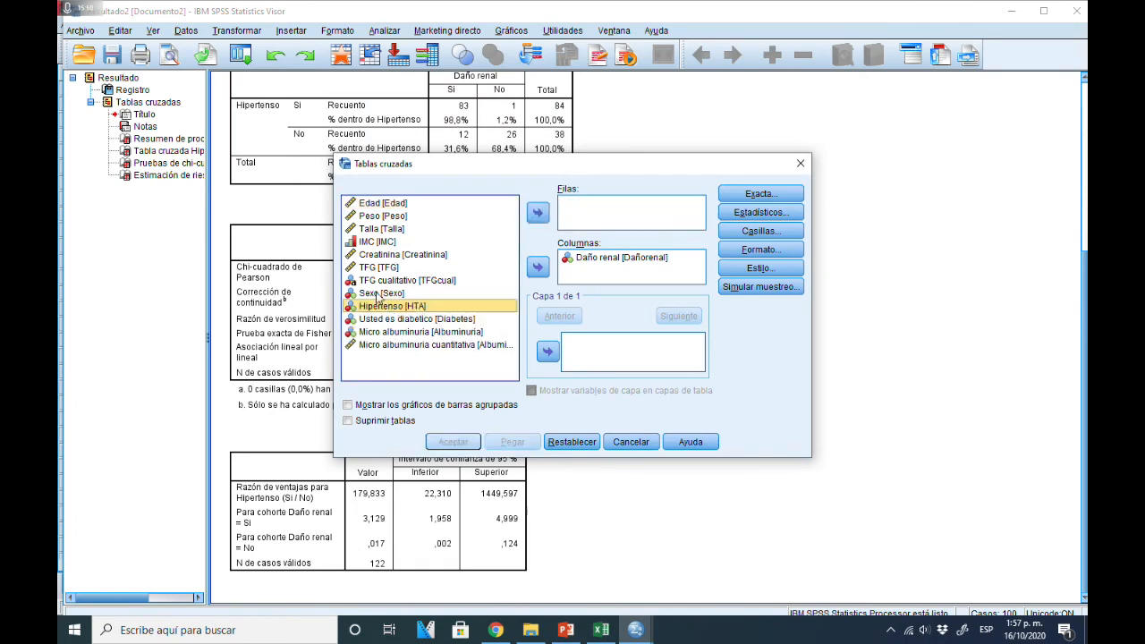
{"action": "left_click", "coordinate": [380, 293]}
{"action": "left_click", "coordinate": [537, 212]}
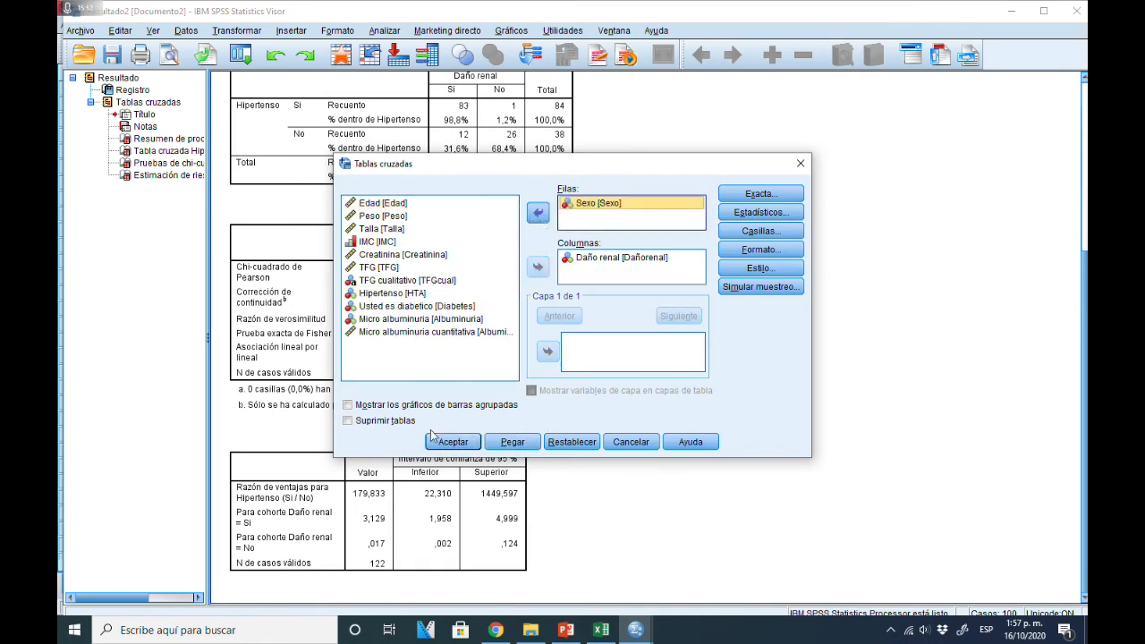
{"action": "left_click", "coordinate": [447, 440]}
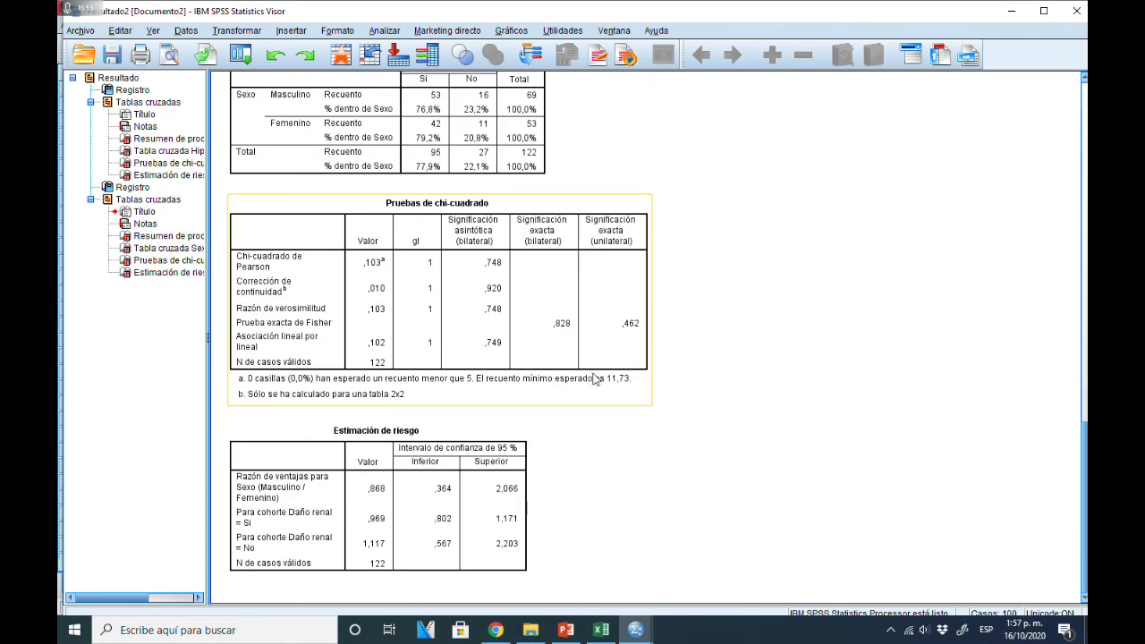
Examine the Sexo by Daño renal crosstab, its chi-square tests and the risk estimate with its 95 % confidence interval.
{"action": "scroll", "coordinate": [501, 313], "scroll_direction": "up", "scroll_amount": 5}
{"action": "scroll", "coordinate": [426, 250], "scroll_direction": "down", "scroll_amount": 2}
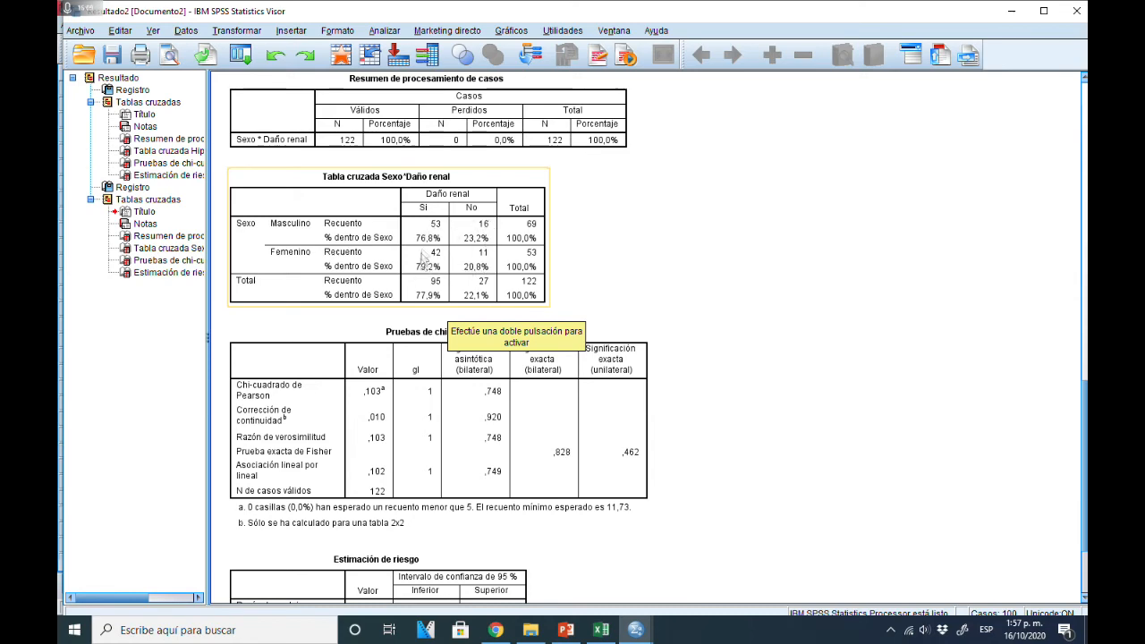
{"action": "scroll", "coordinate": [433, 250], "scroll_direction": "up", "scroll_amount": 4}
{"action": "scroll", "coordinate": [433, 250], "scroll_direction": "up", "scroll_amount": 7}
{"action": "scroll", "coordinate": [434, 251], "scroll_direction": "down", "scroll_amount": 12}
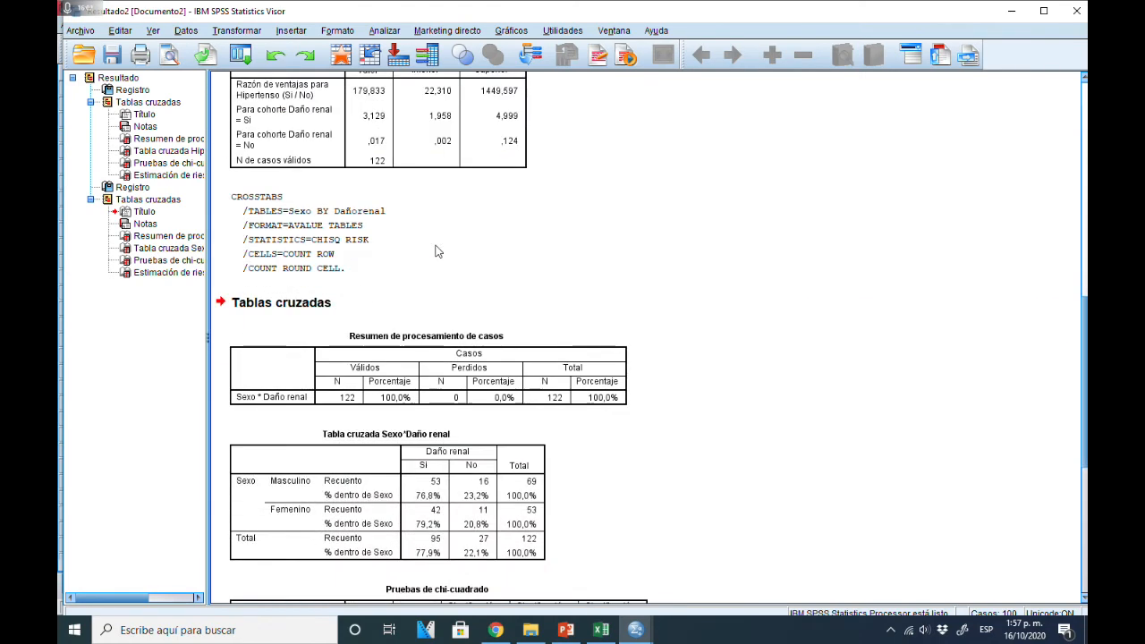
{"action": "scroll", "coordinate": [435, 247], "scroll_direction": "down", "scroll_amount": 1}
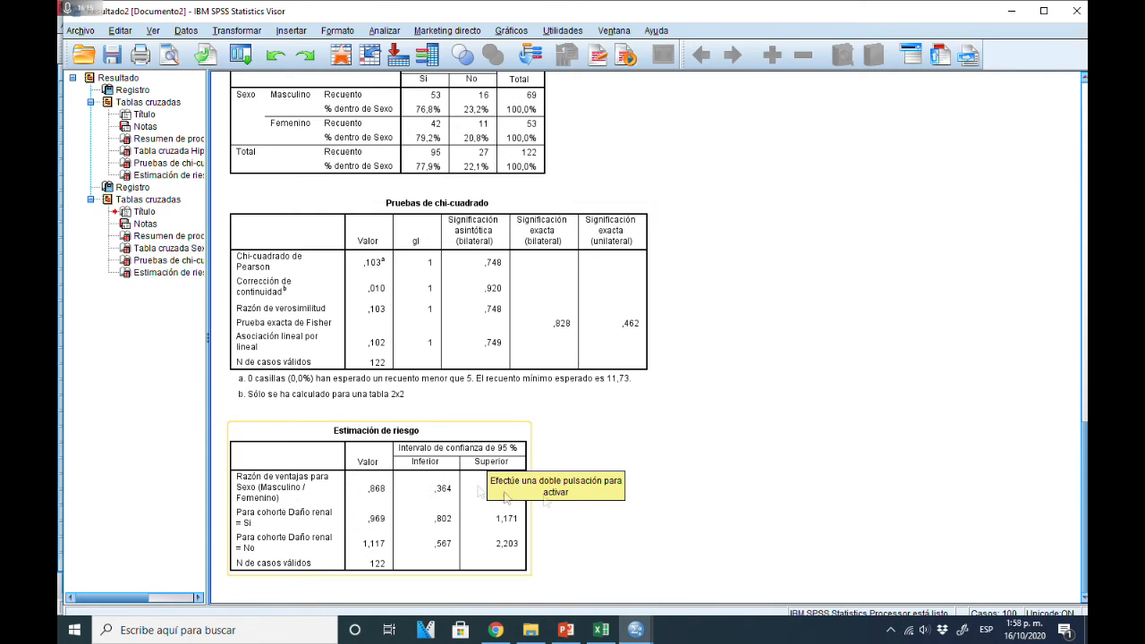
{"action": "left_click", "coordinate": [505, 455]}
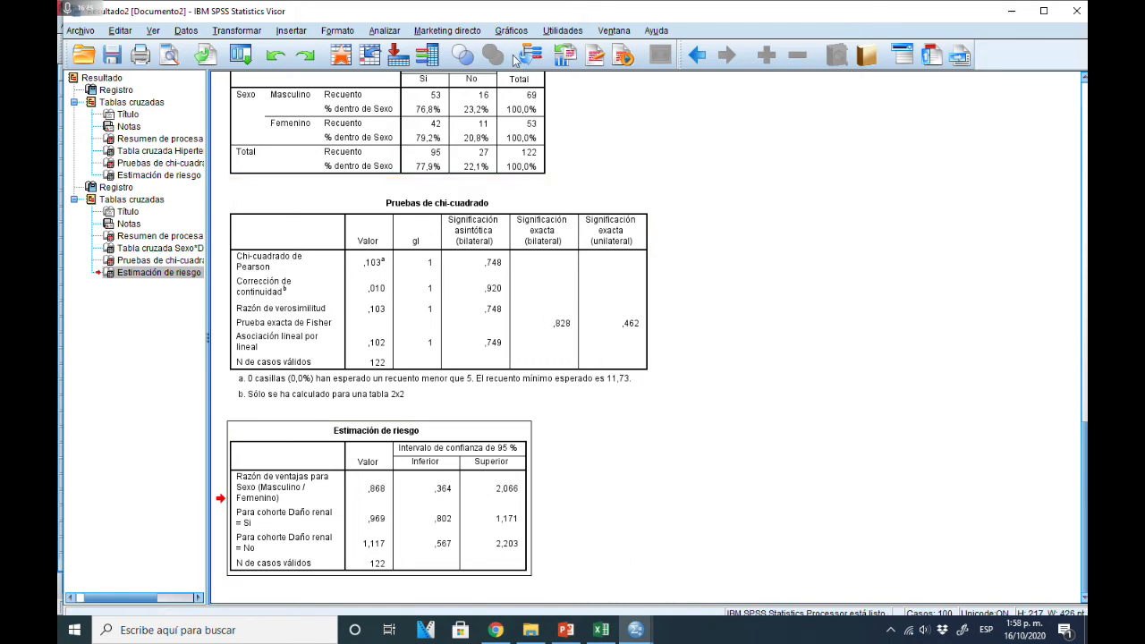
Close the output document with the crosstab results and return to the dataset's variable definitions.
{"action": "left_click", "coordinate": [385, 30]}
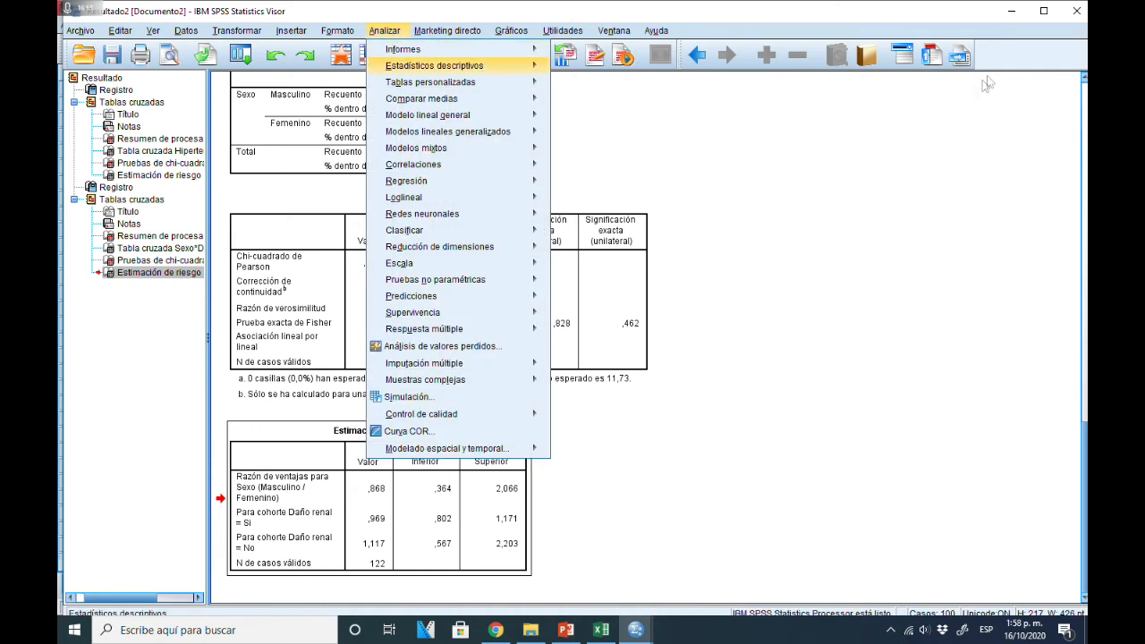
{"action": "left_click", "coordinate": [1076, 11]}
{"action": "left_click", "coordinate": [565, 341]}
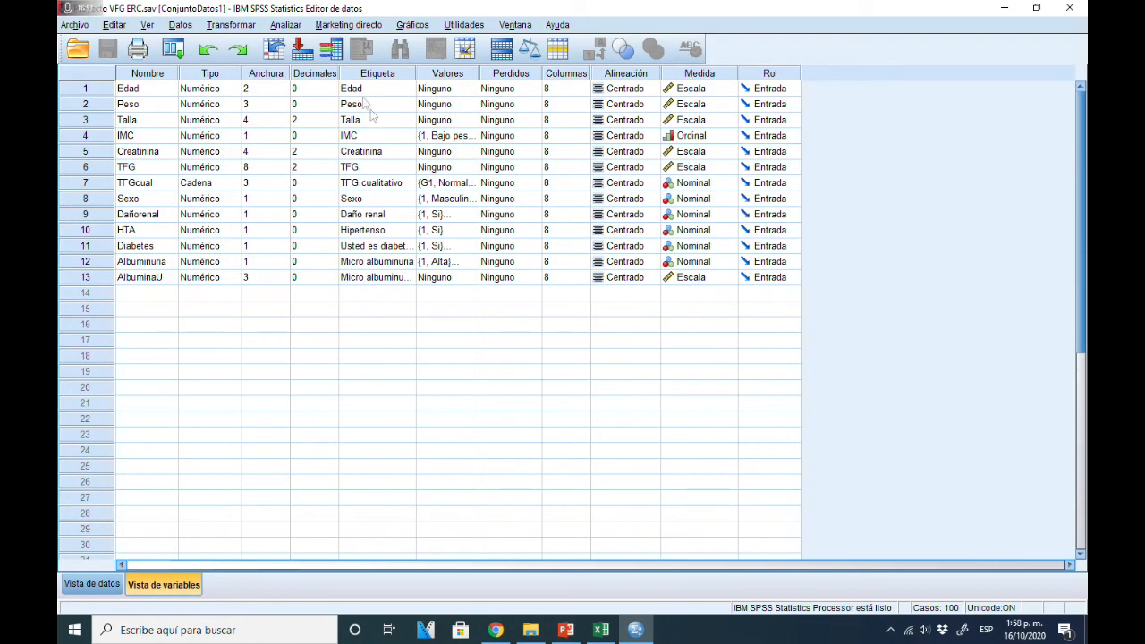
Set up a bivariate correlation with Edad and TFG as the variables to correlate.
{"action": "left_click", "coordinate": [282, 28]}
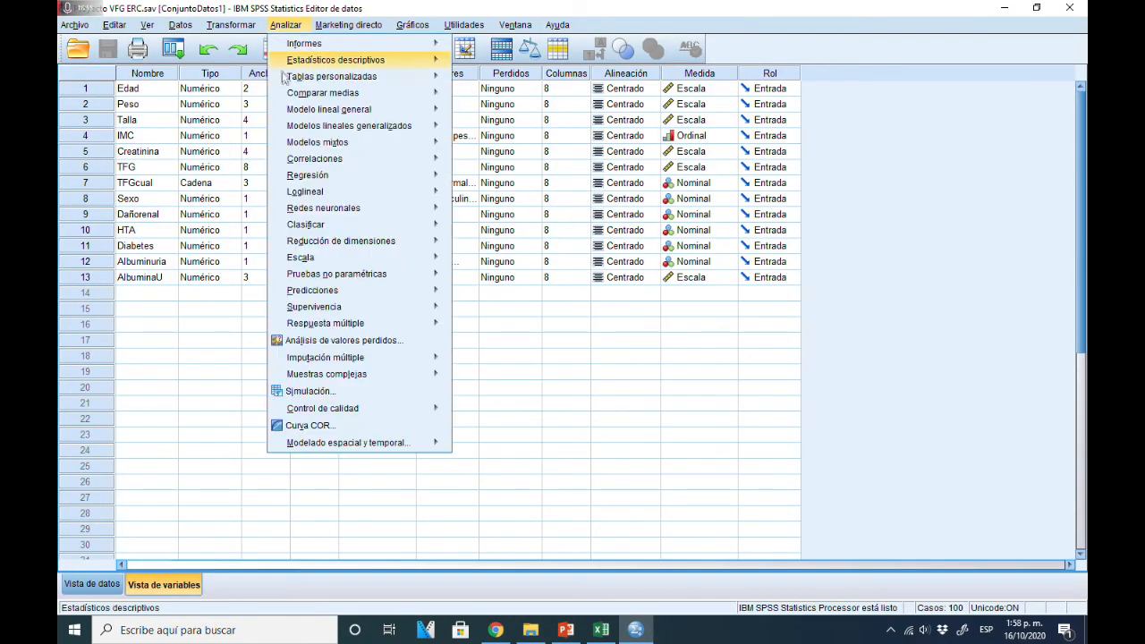
{"action": "mouse_move", "coordinate": [305, 163]}
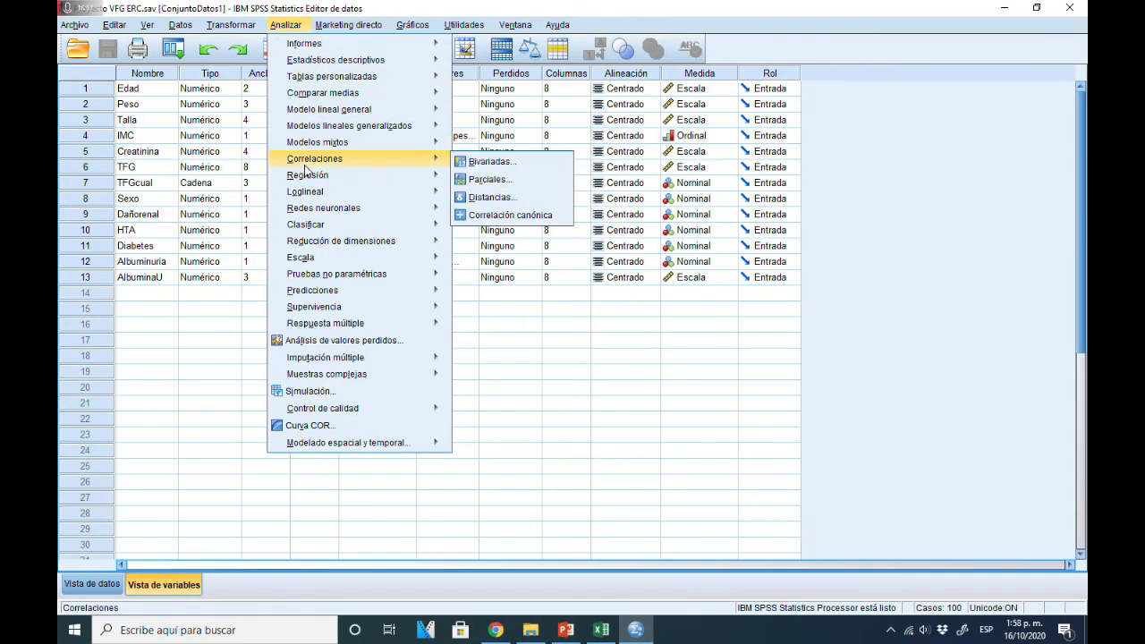
{"action": "left_click", "coordinate": [489, 163]}
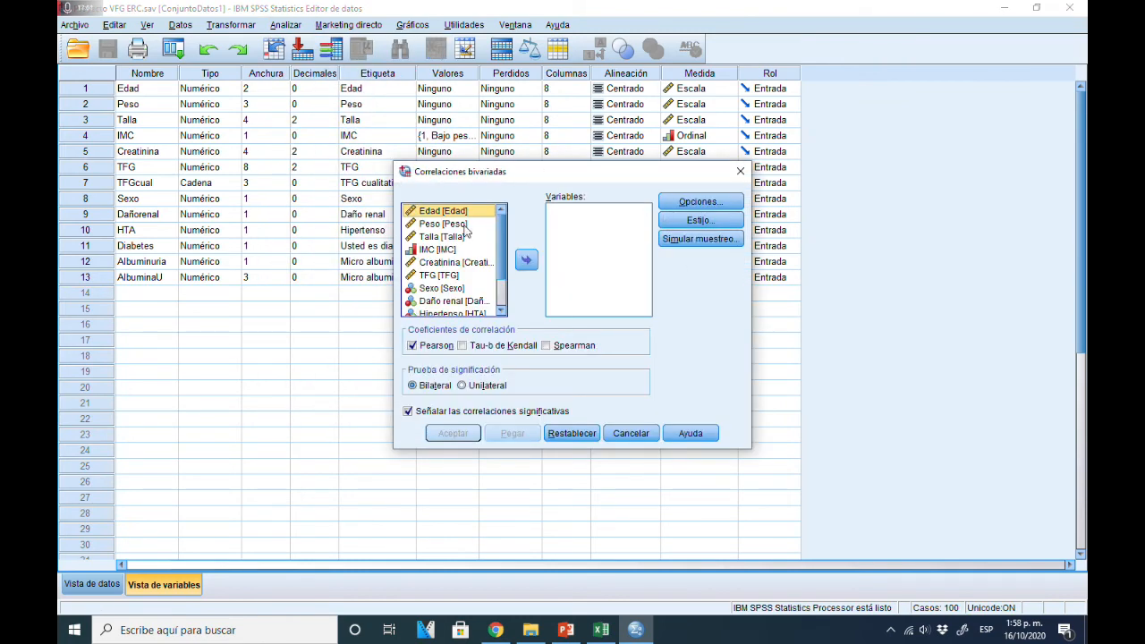
{"action": "left_click", "coordinate": [527, 261]}
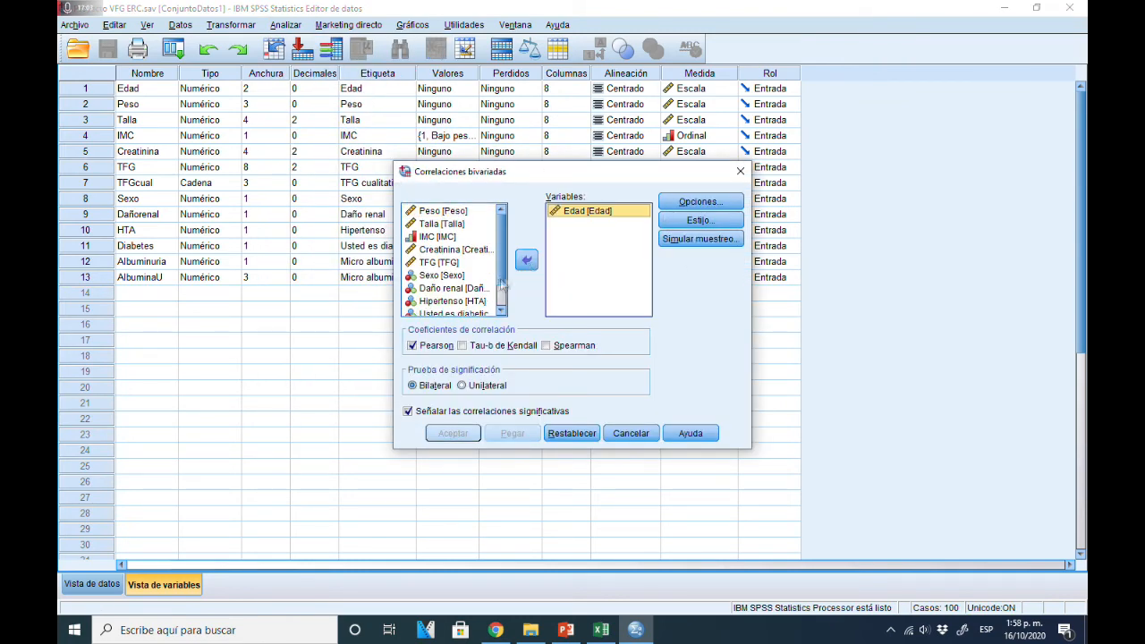
{"action": "left_click", "coordinate": [442, 223]}
{"action": "left_click", "coordinate": [491, 263]}
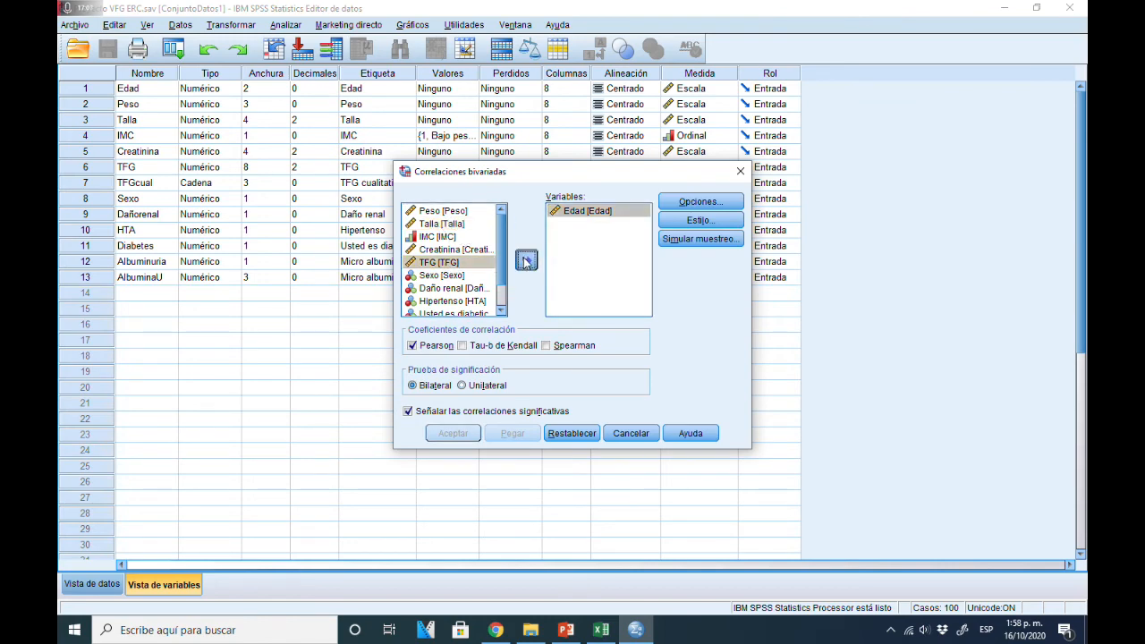
{"action": "left_click", "coordinate": [526, 260]}
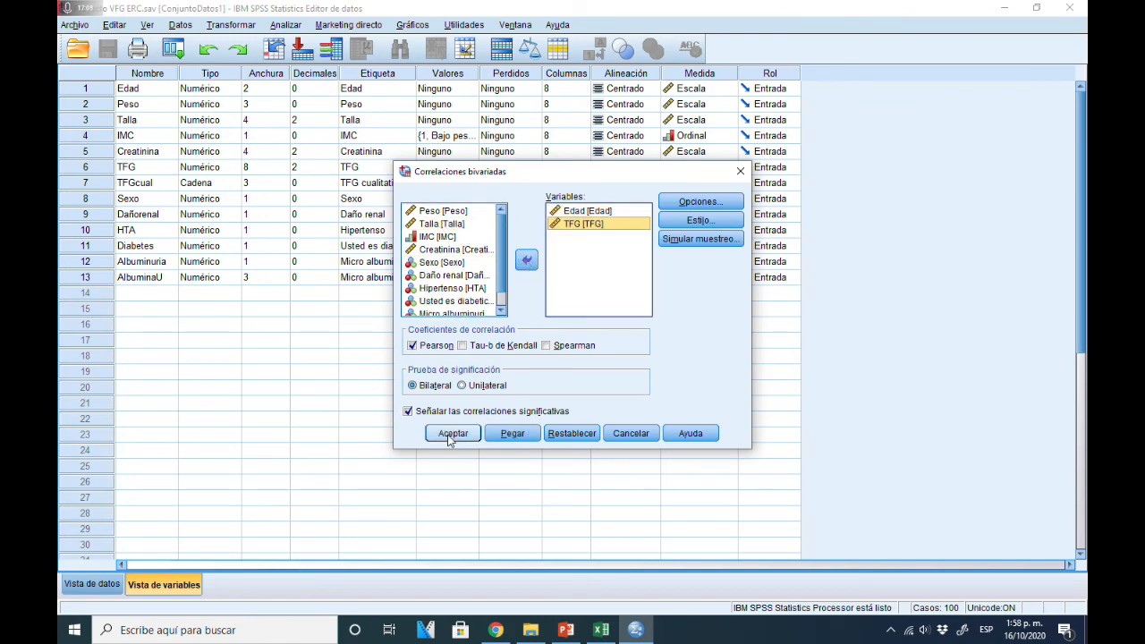
Run the bivariate Pearson correlation of Edad with TFG, and run it again with Talla in place of Edad.
{"action": "left_click", "coordinate": [452, 433]}
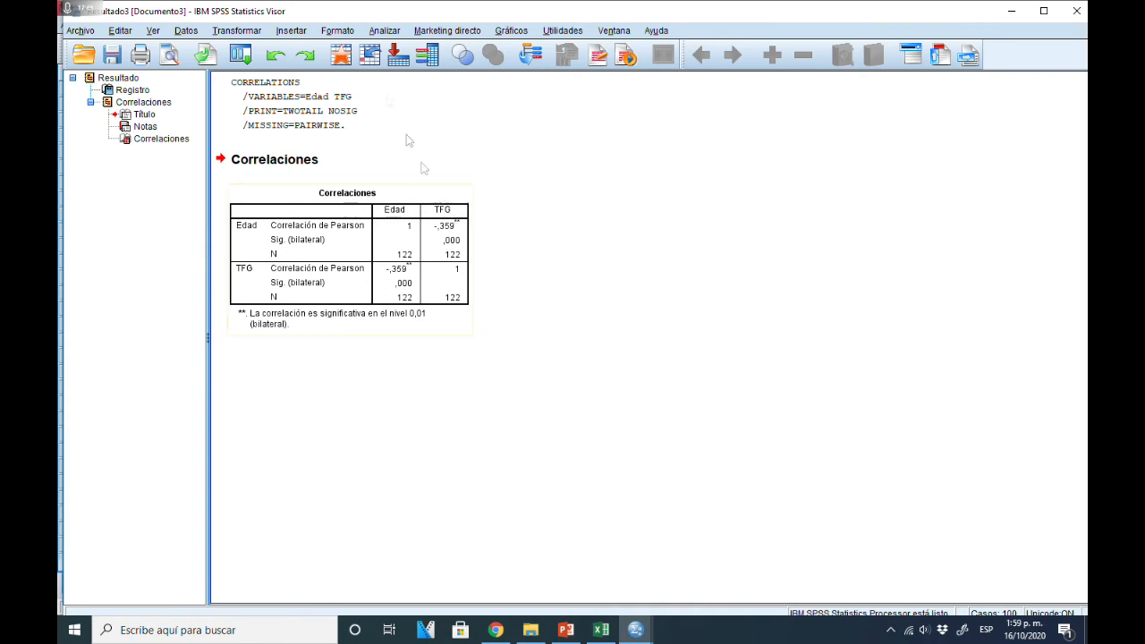
{"action": "left_click", "coordinate": [385, 30]}
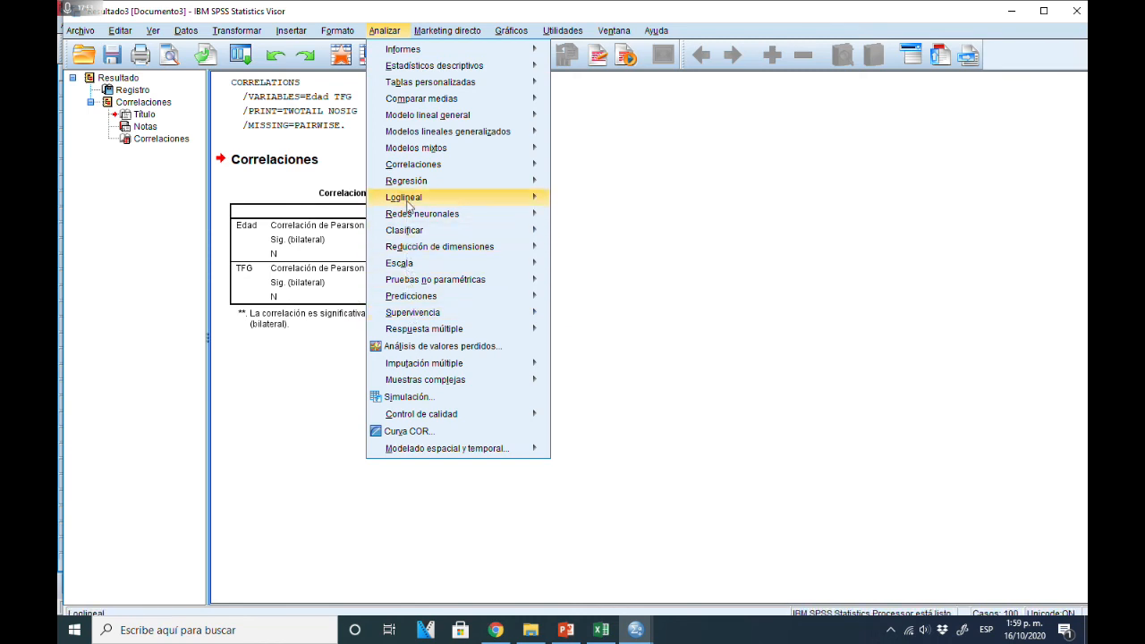
{"action": "mouse_move", "coordinate": [418, 169]}
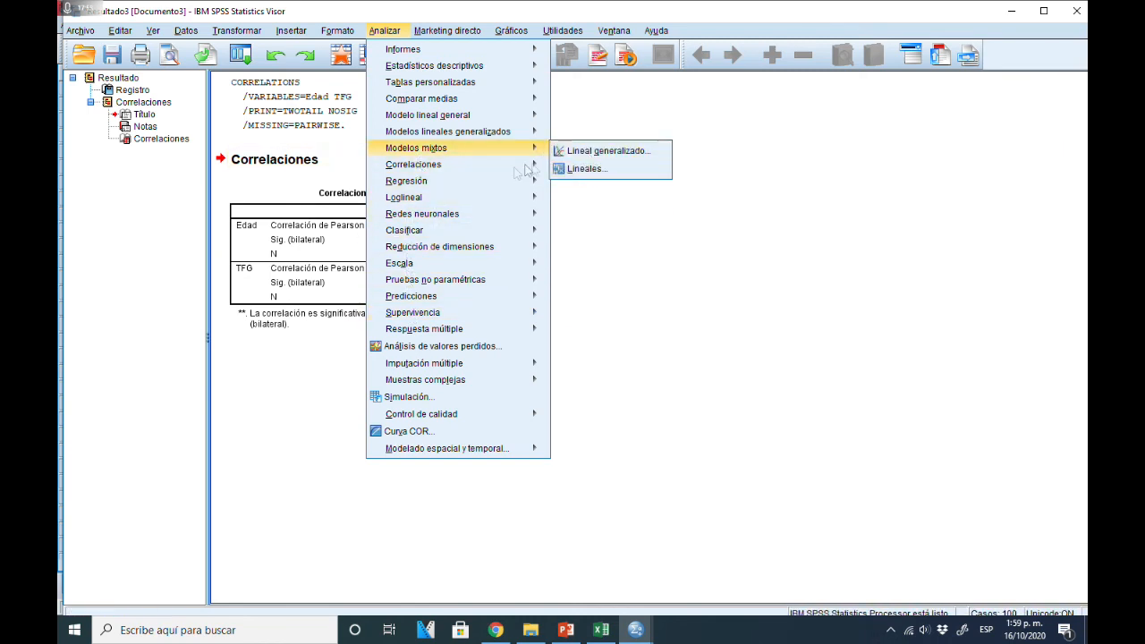
{"action": "left_click", "coordinate": [587, 167]}
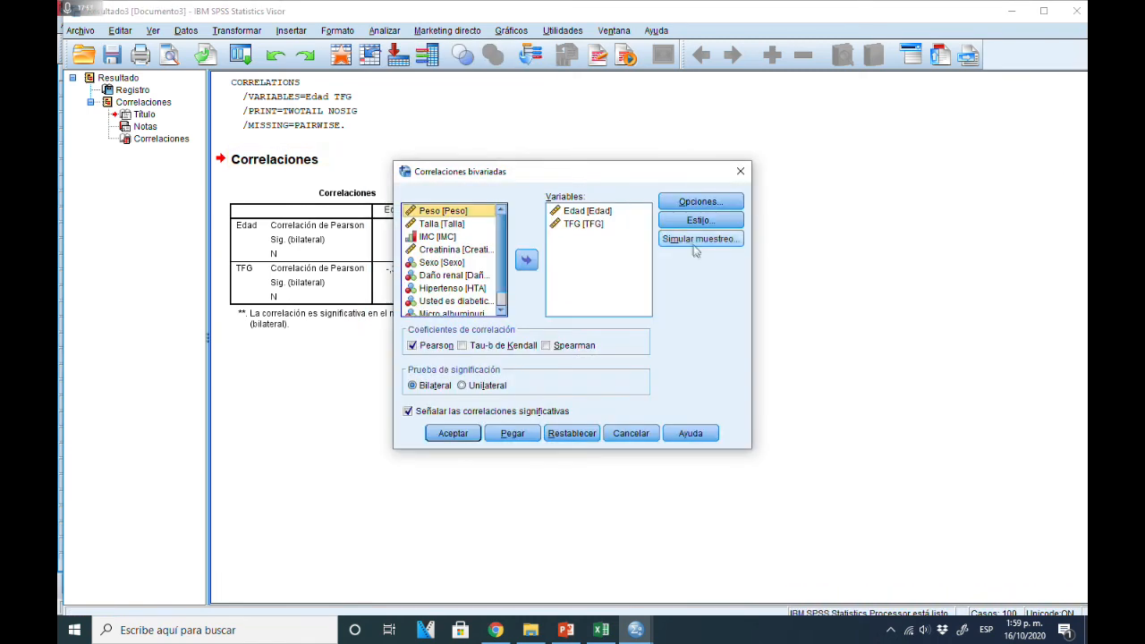
{"action": "left_click", "coordinate": [587, 212]}
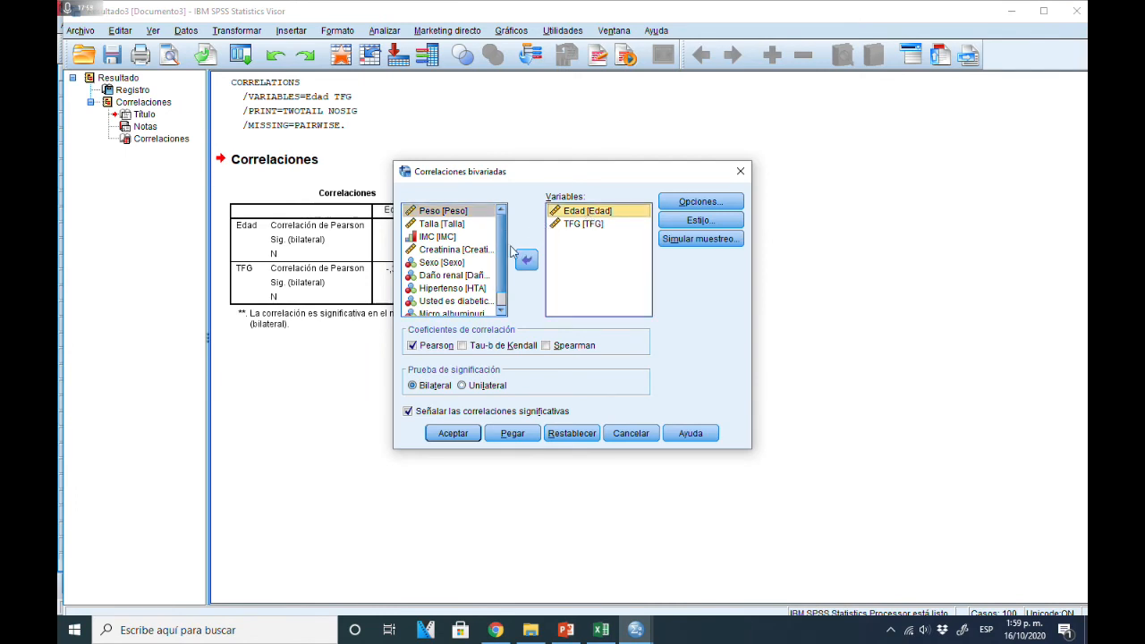
{"action": "left_click", "coordinate": [527, 260]}
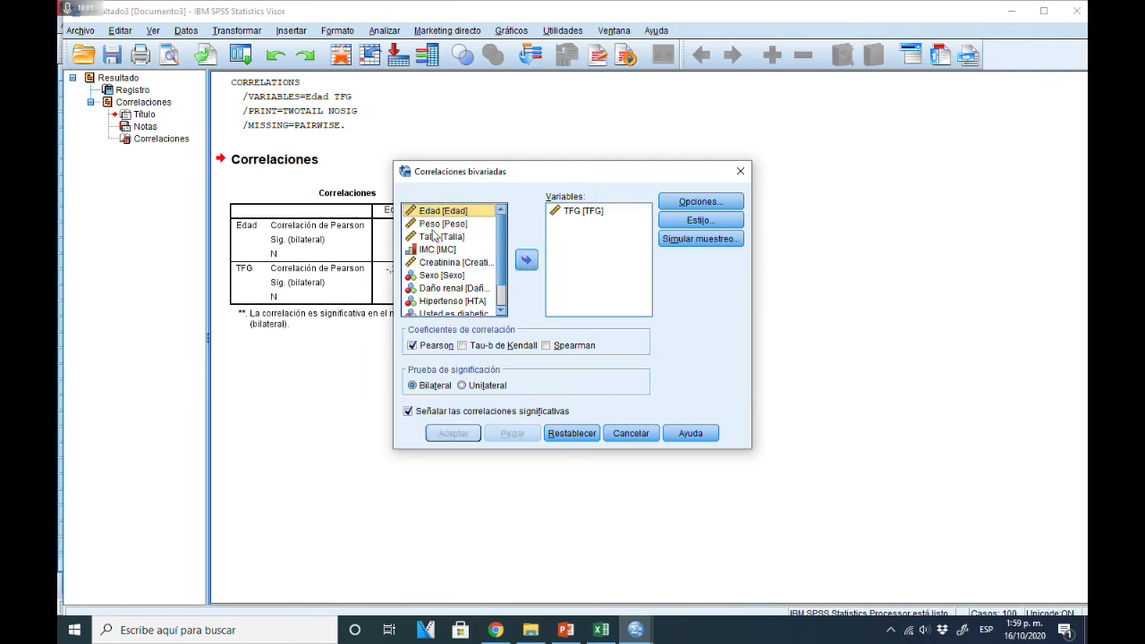
{"action": "left_click", "coordinate": [439, 237]}
{"action": "left_click", "coordinate": [526, 259]}
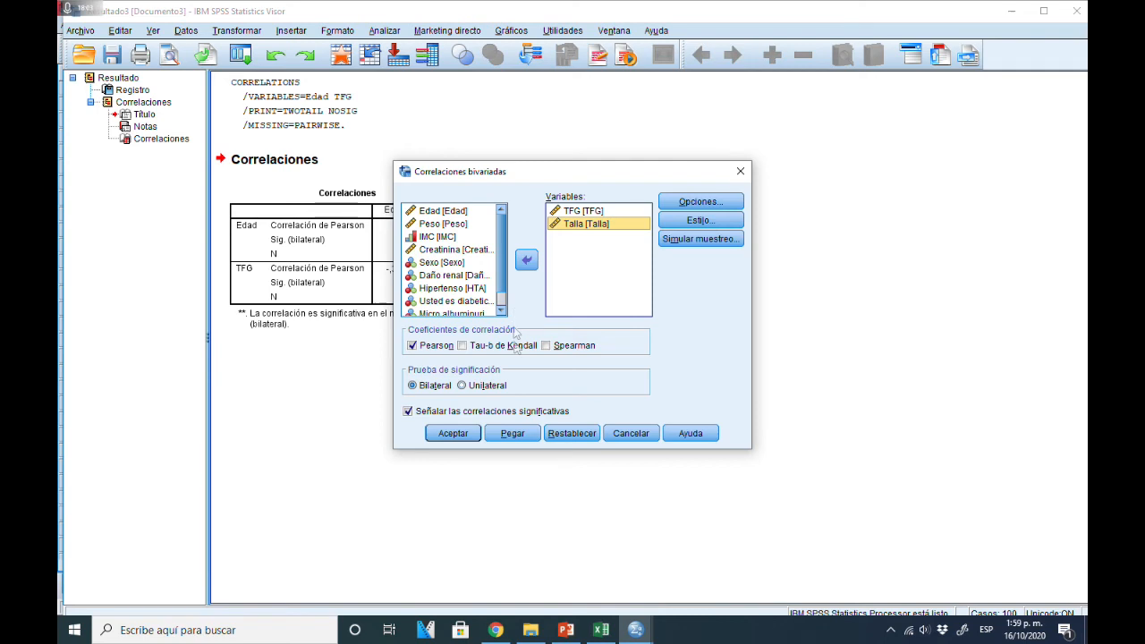
{"action": "left_click", "coordinate": [449, 432]}
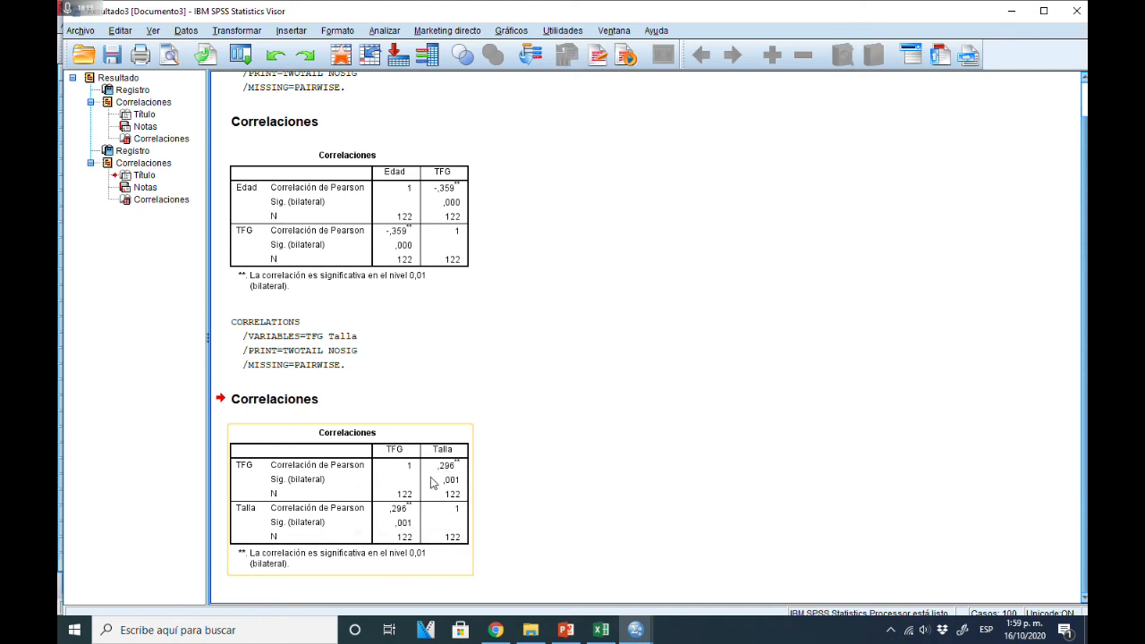
Review the TFG and Talla correlation, and close the correlation output document without saving it.
{"action": "left_click", "coordinate": [480, 482]}
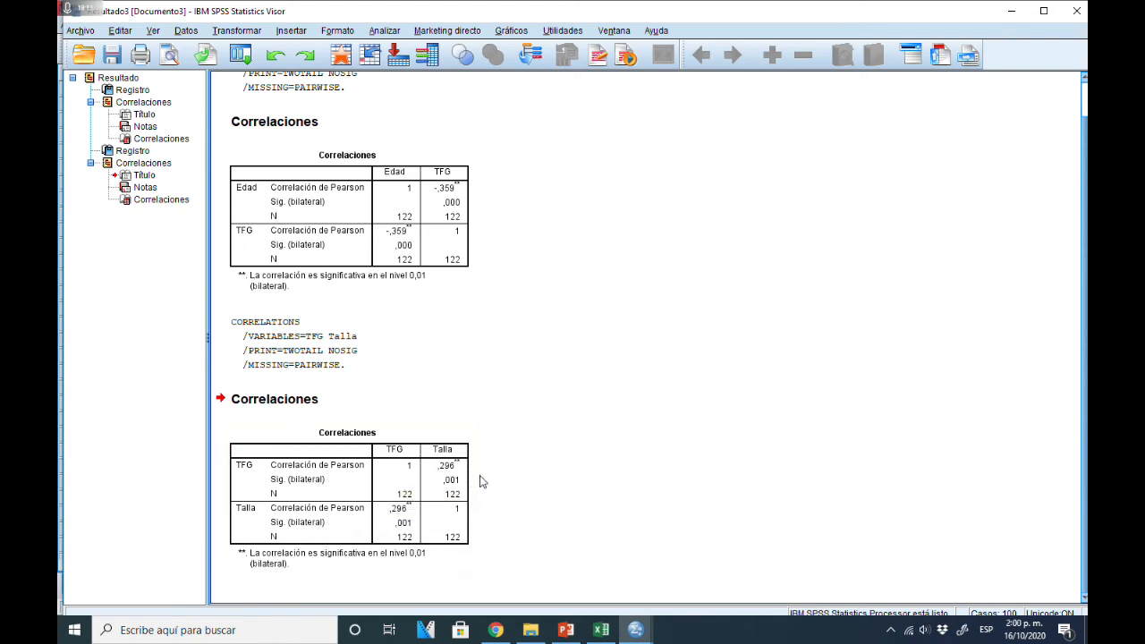
{"action": "left_click", "coordinate": [393, 481]}
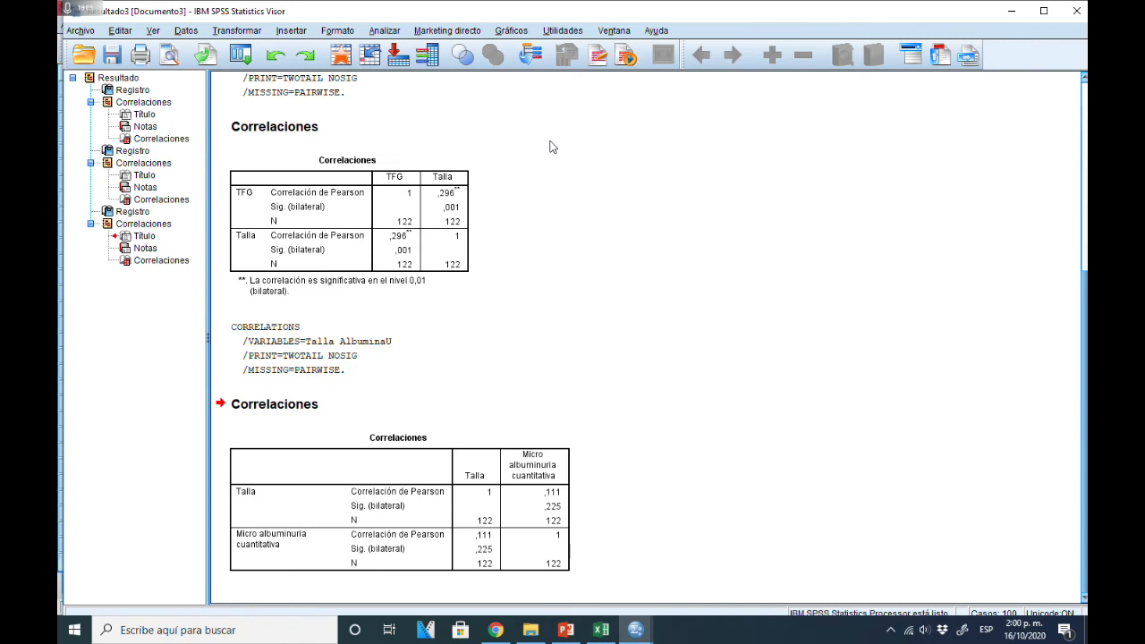
{"action": "left_click", "coordinate": [1076, 11]}
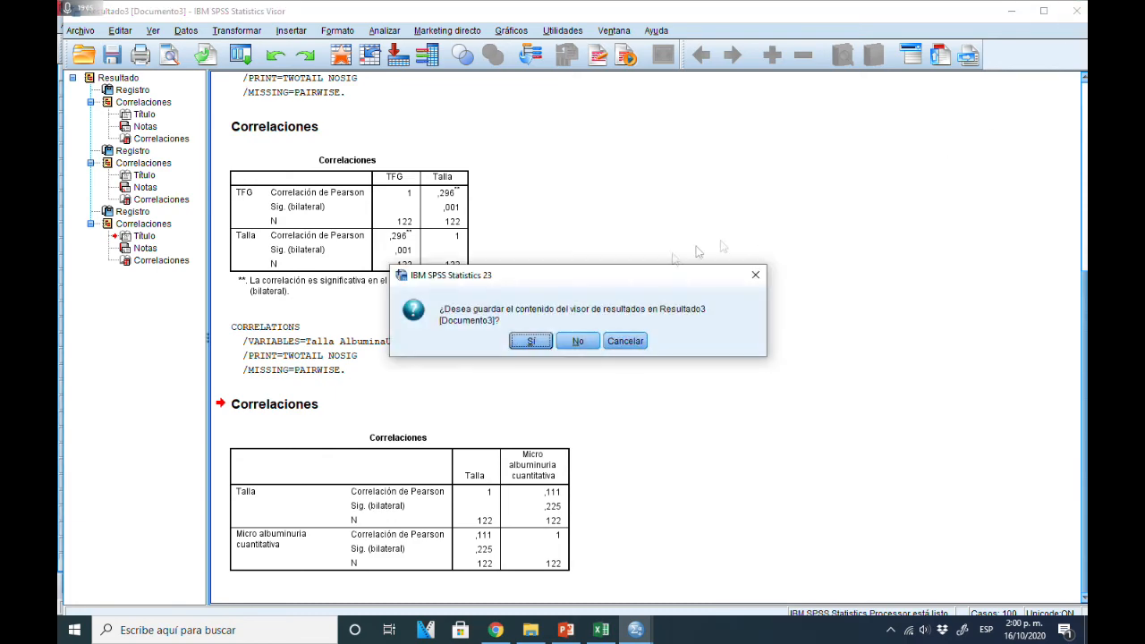
{"action": "left_click", "coordinate": [578, 342]}
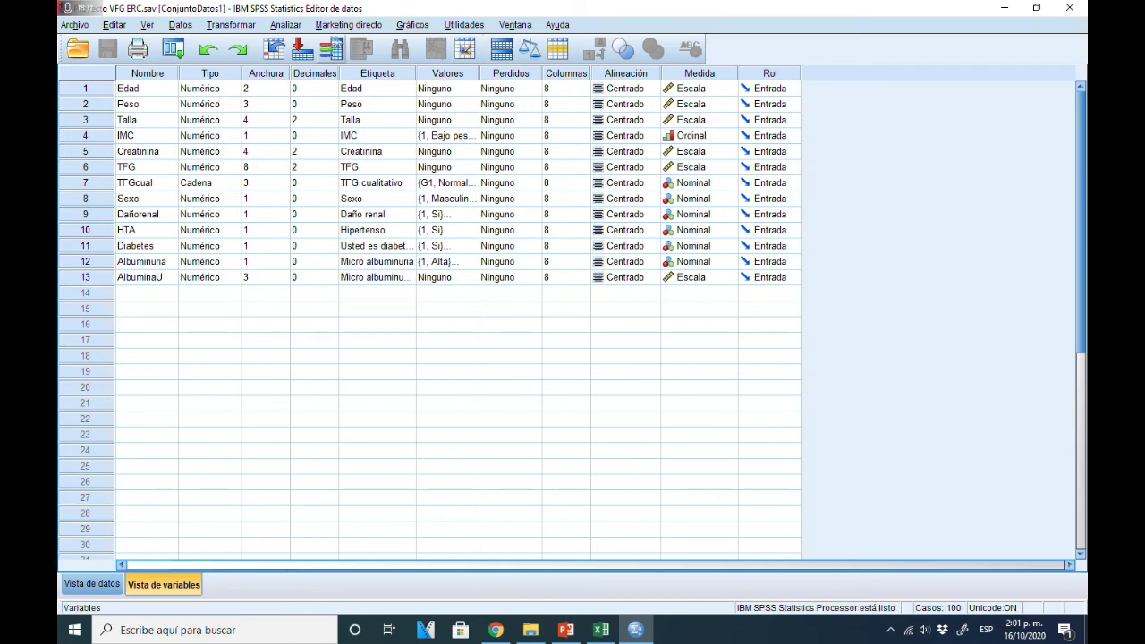
Set up an Explorar analysis with Edad as the dependent variable and Daño renal as the factor.
{"action": "left_click", "coordinate": [283, 27]}
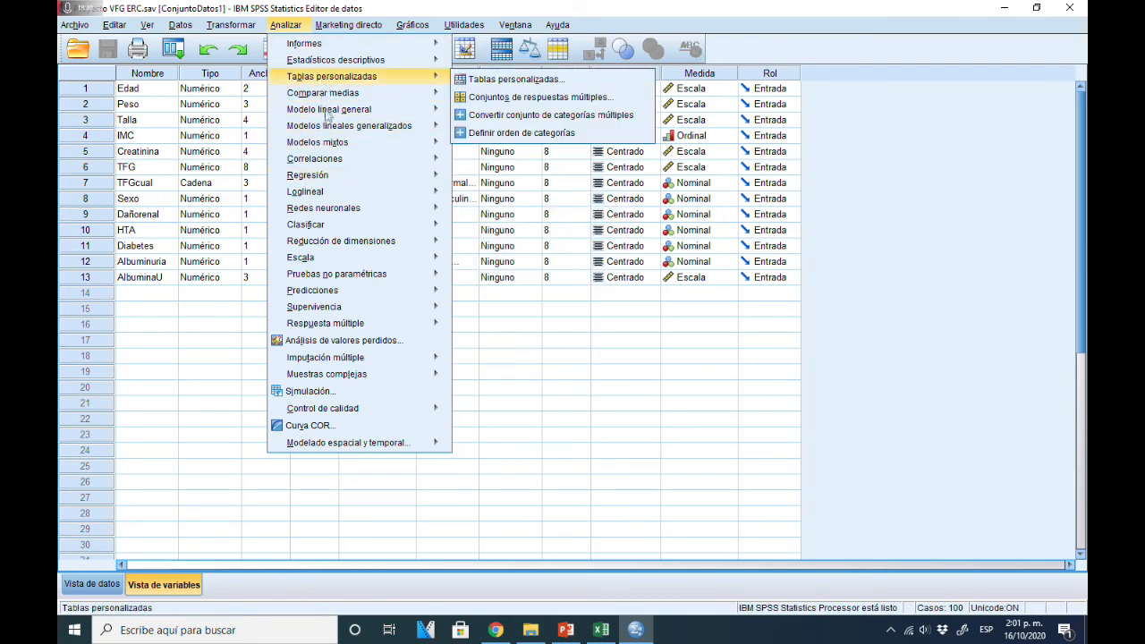
{"action": "mouse_move", "coordinate": [339, 68]}
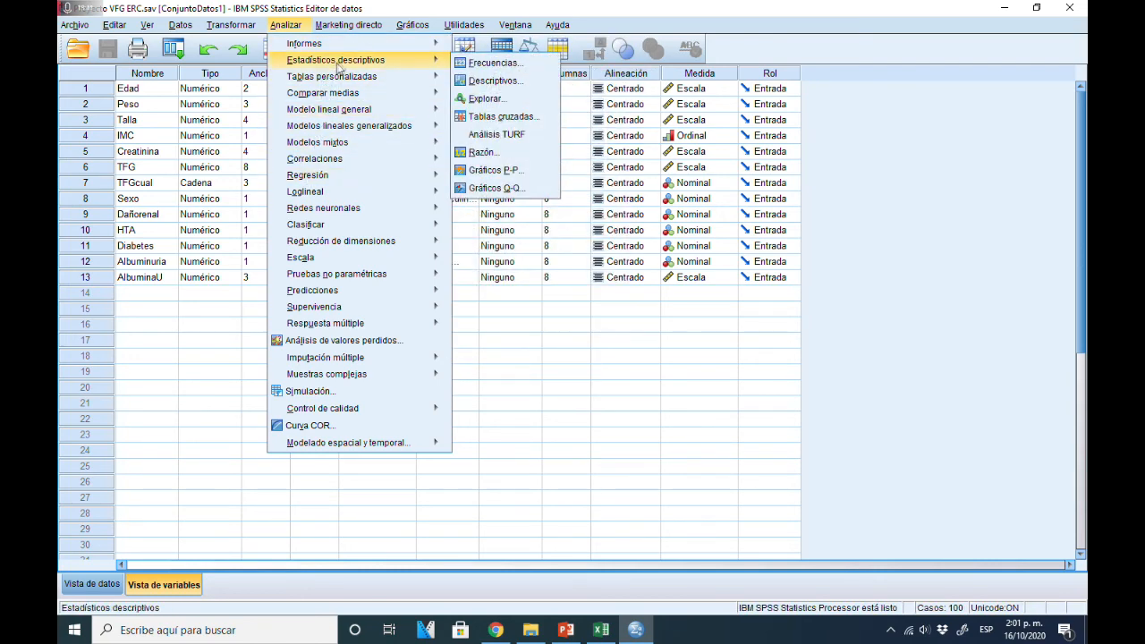
{"action": "left_click", "coordinate": [491, 99]}
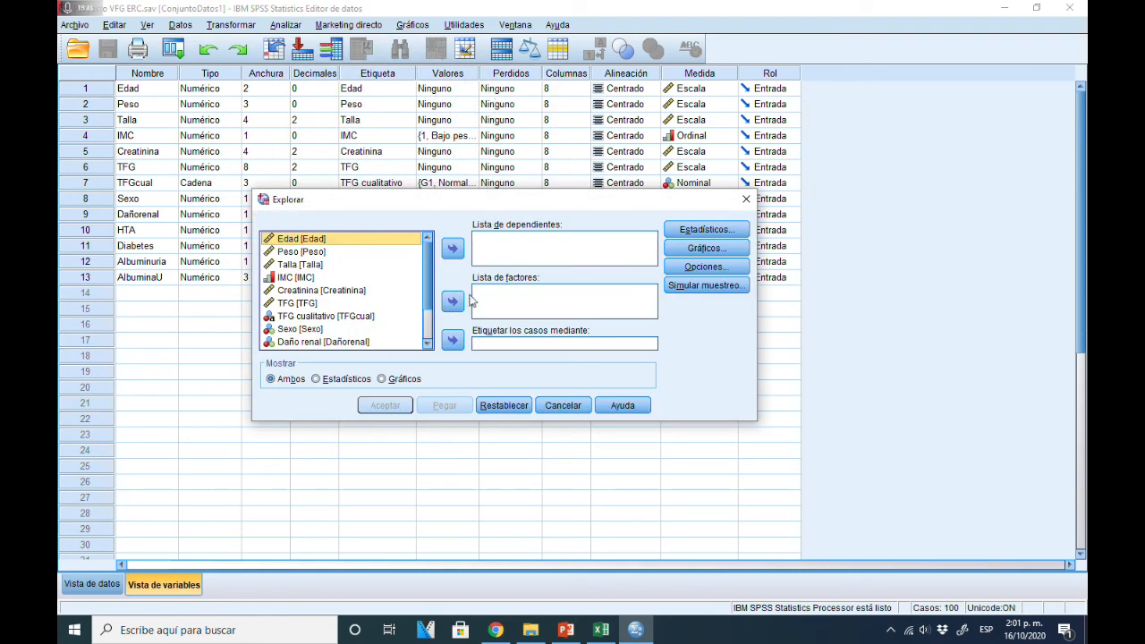
{"action": "scroll", "coordinate": [372, 314], "scroll_direction": "down", "scroll_amount": 2}
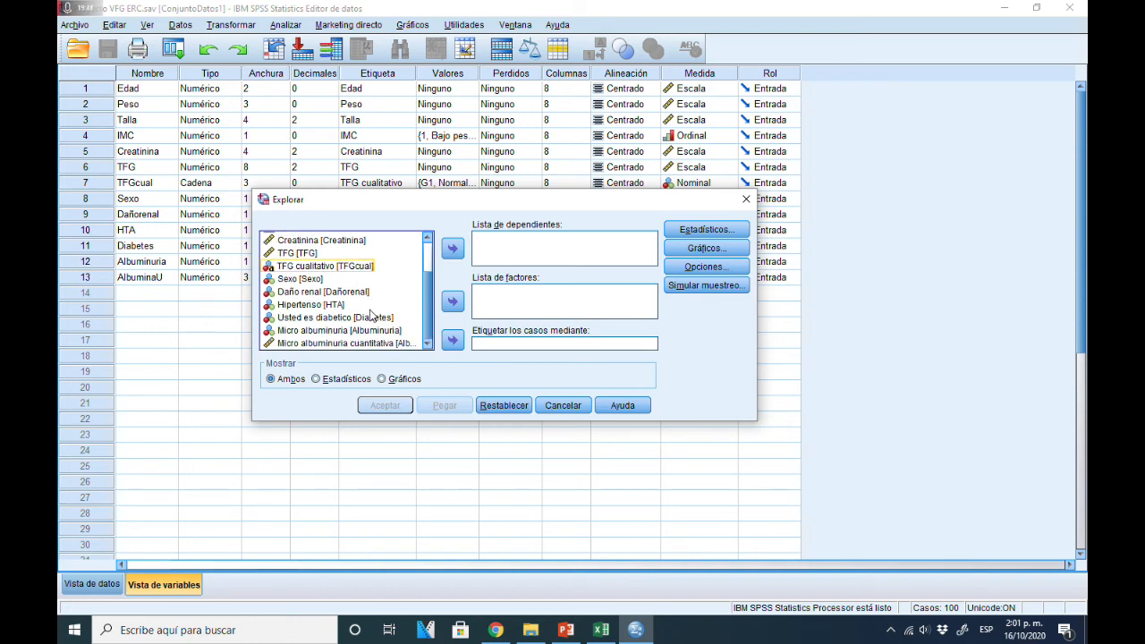
{"action": "left_click", "coordinate": [322, 292]}
{"action": "left_click", "coordinate": [453, 302]}
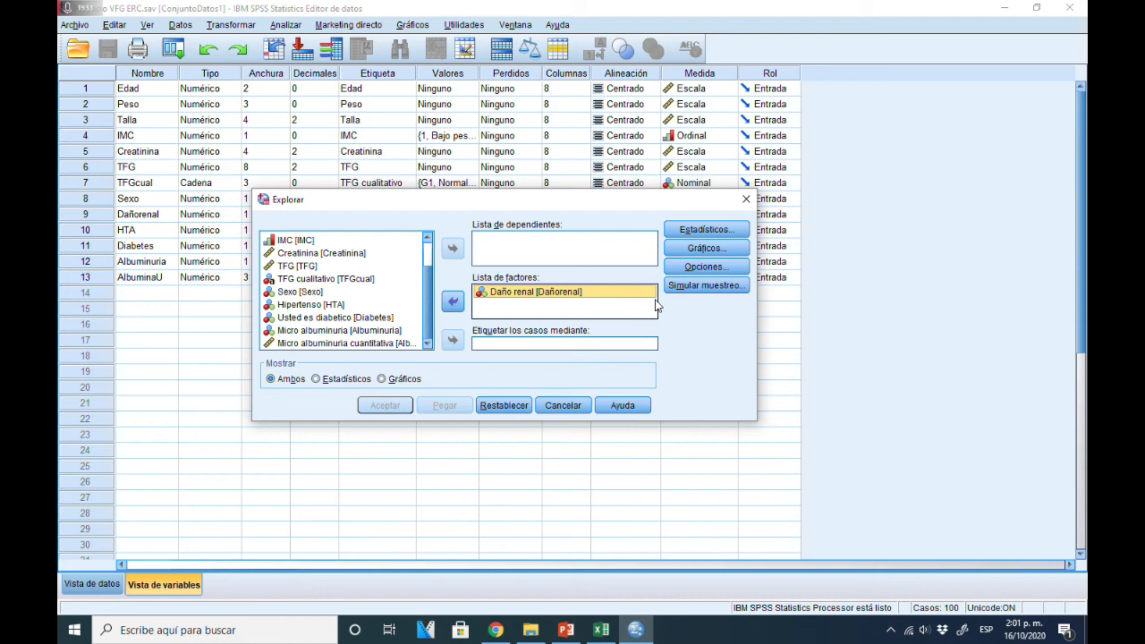
{"action": "scroll", "coordinate": [358, 291], "scroll_direction": "up", "scroll_amount": 2}
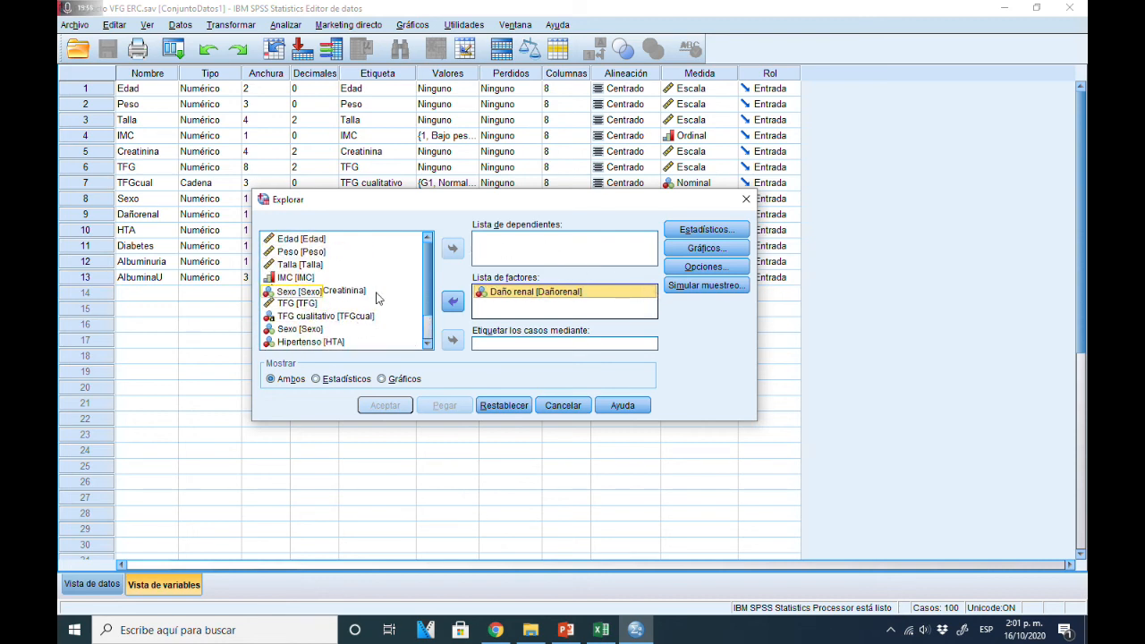
{"action": "left_click", "coordinate": [302, 239]}
{"action": "left_click", "coordinate": [453, 248]}
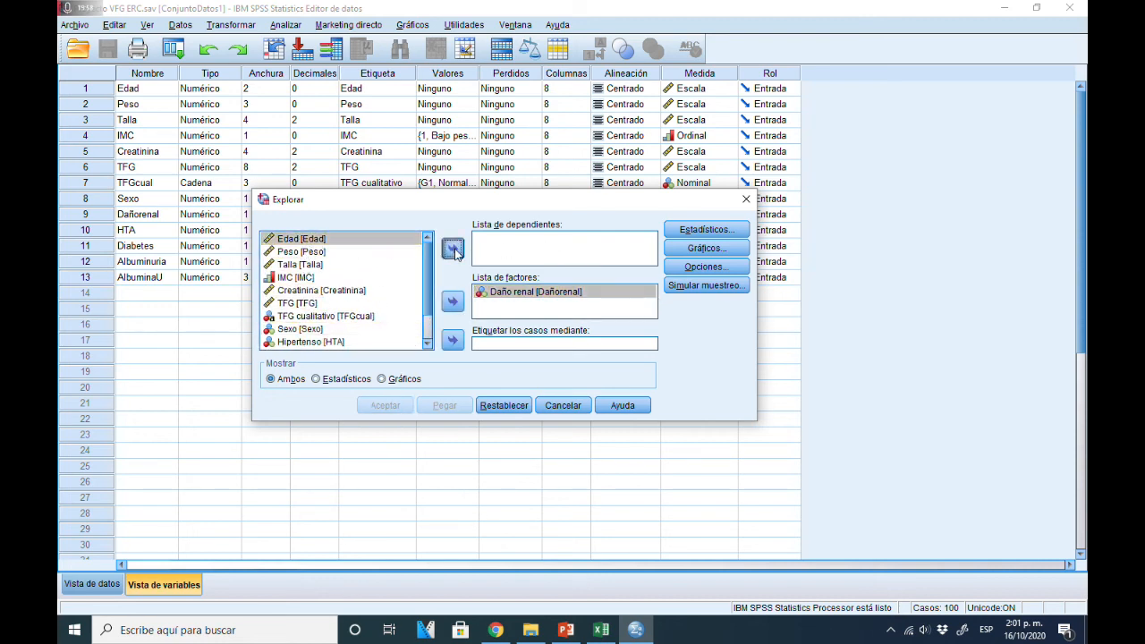
Include normality plots with tests in the Explorar analysis of Edad by Daño renal and run it.
{"action": "left_click", "coordinate": [704, 250]}
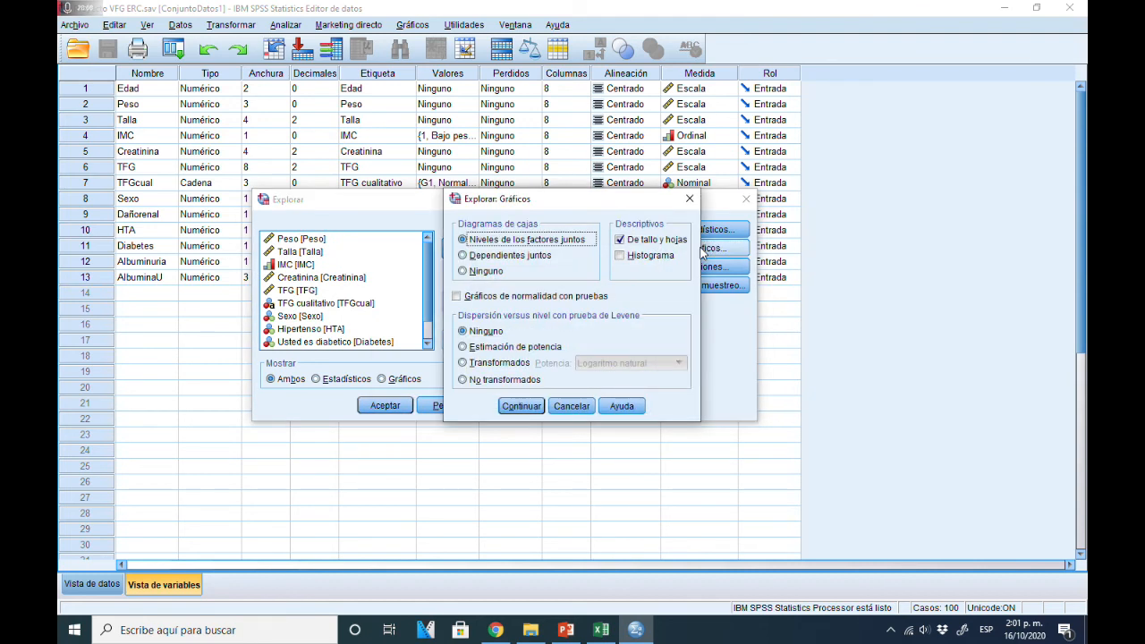
{"action": "left_click", "coordinate": [457, 296]}
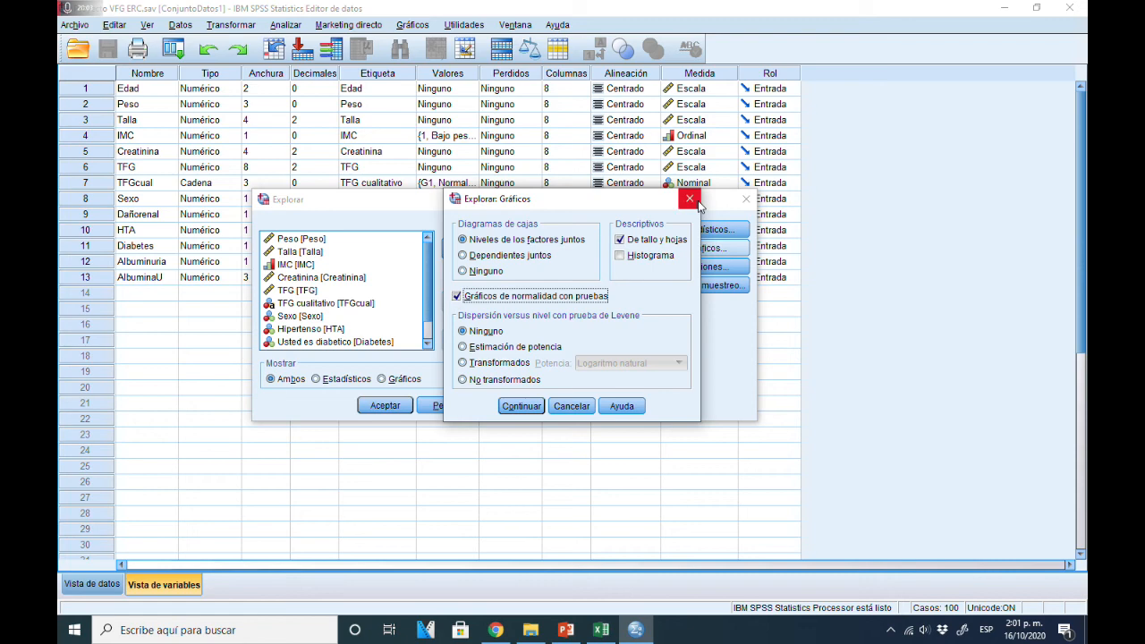
{"action": "left_click", "coordinate": [508, 408]}
{"action": "left_click", "coordinate": [381, 405]}
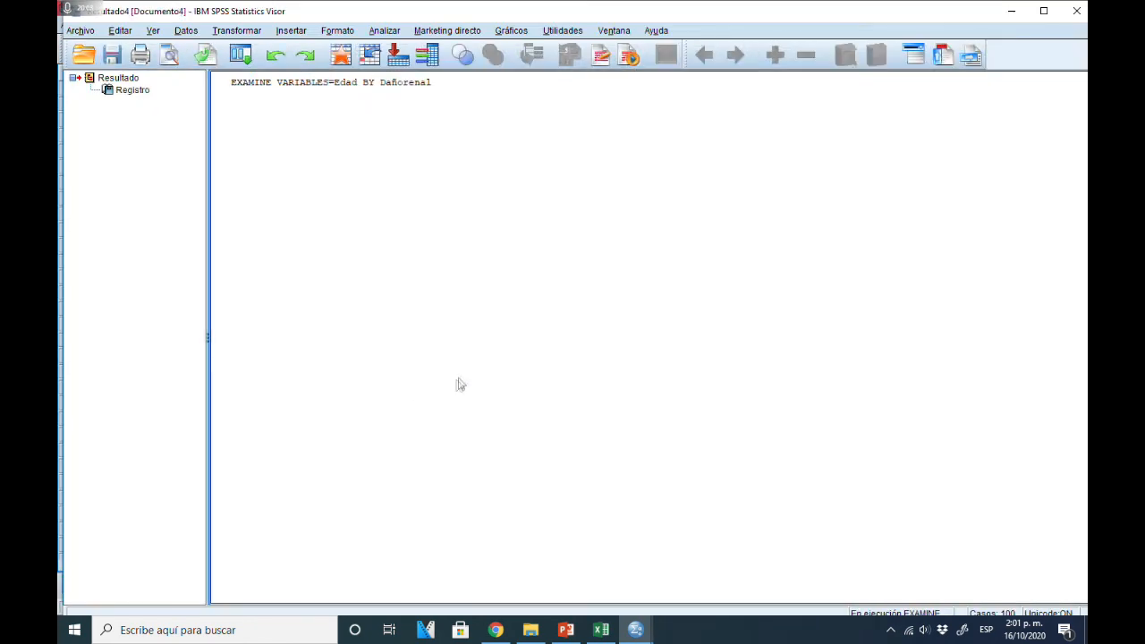
Review the descriptives and normality tests of Edad by Daño renal, and dismiss the Explorar dialog.
{"action": "scroll", "coordinate": [450, 363], "scroll_direction": "down", "scroll_amount": 10}
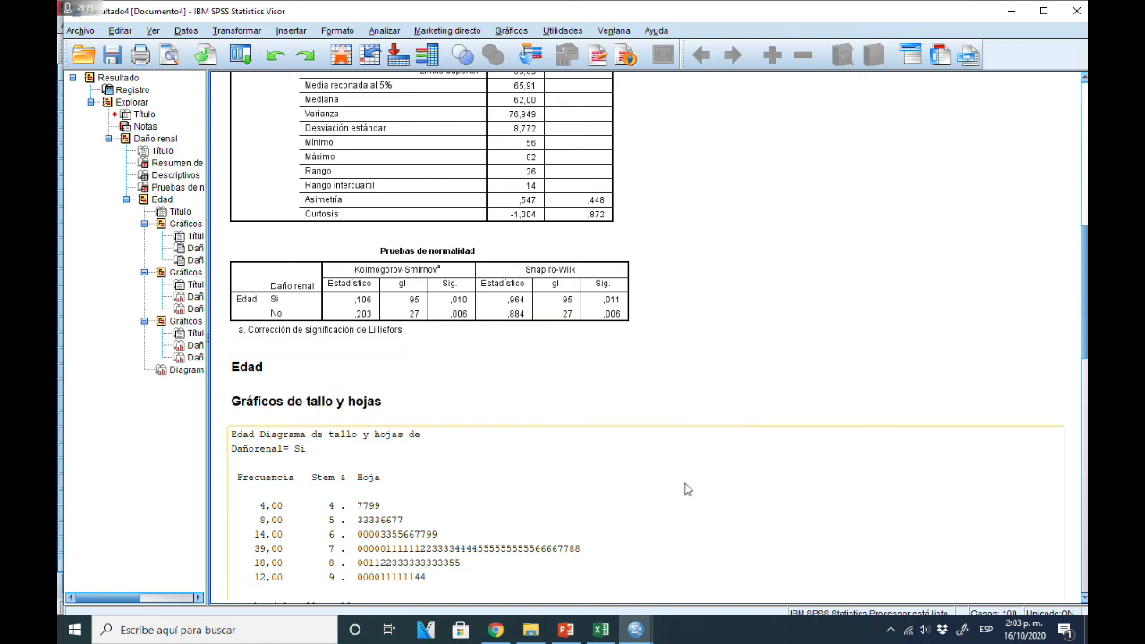
{"action": "scroll", "coordinate": [677, 487], "scroll_direction": "down", "scroll_amount": 3}
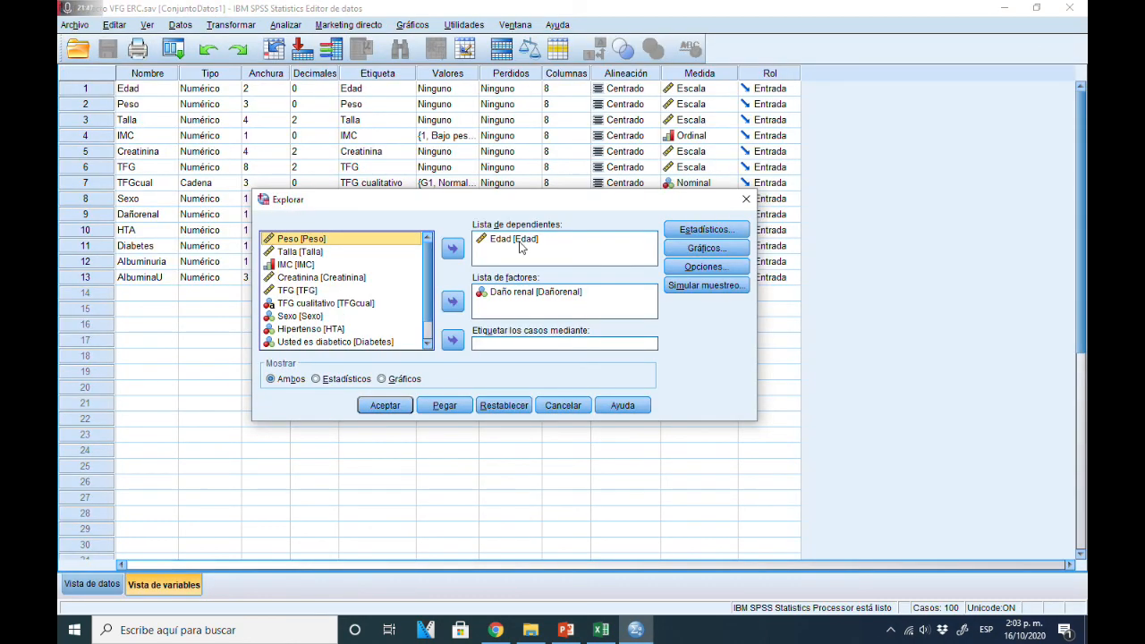
{"action": "left_click", "coordinate": [746, 199]}
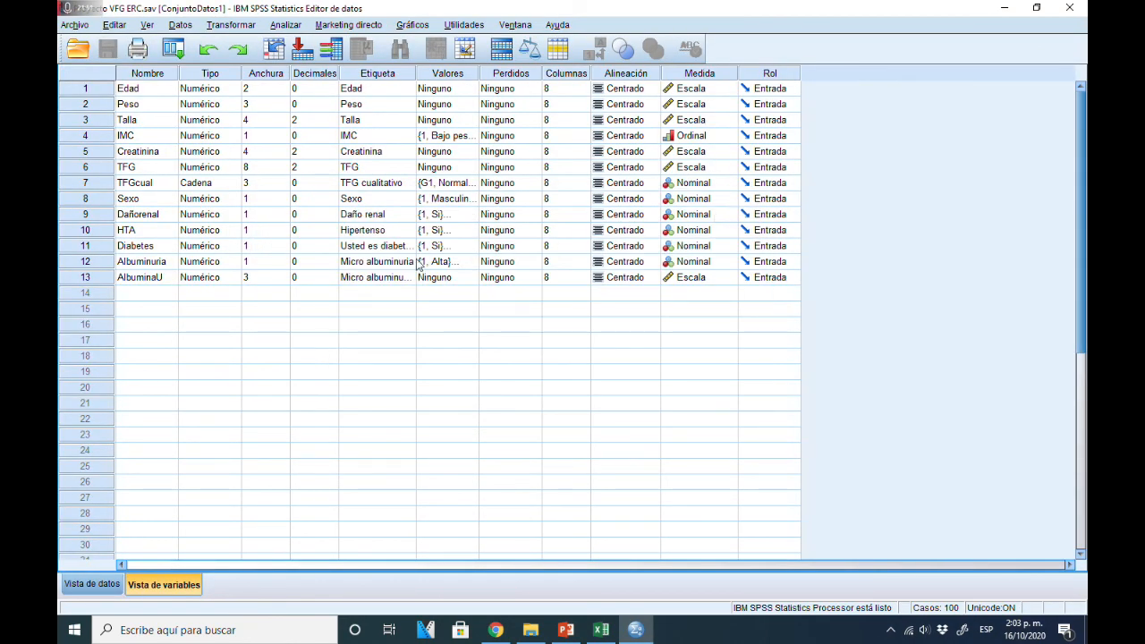
Start a nonparametric test for two independent samples grouped by Daño renal, defining group 1 as 1 and group 2 as 2.
{"action": "left_click", "coordinate": [285, 24]}
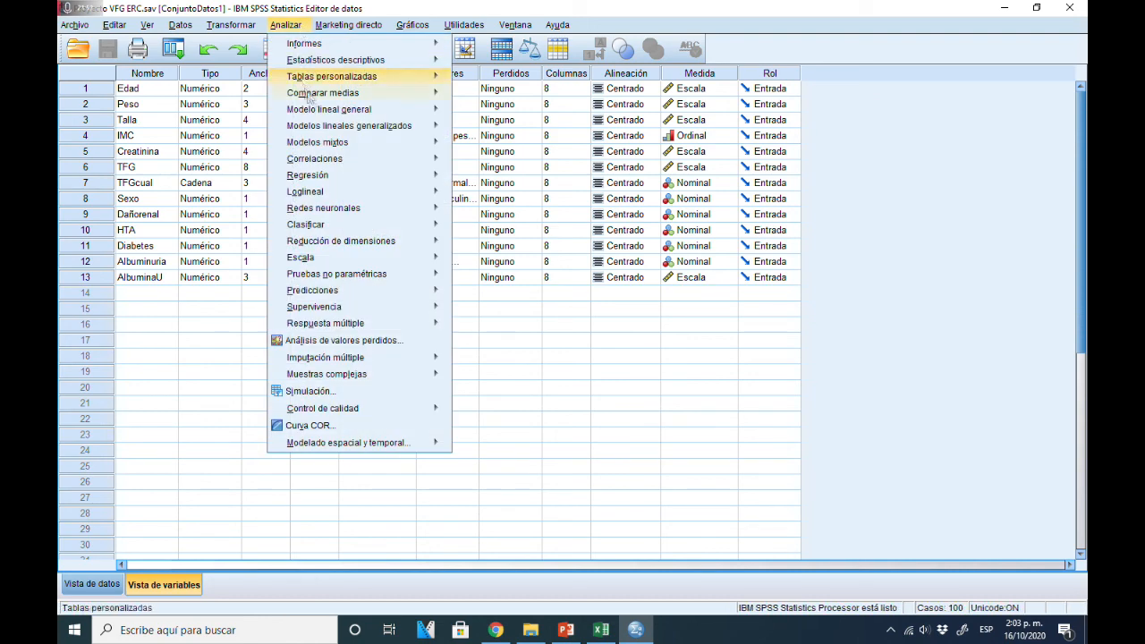
{"action": "mouse_move", "coordinate": [336, 274]}
{"action": "mouse_move", "coordinate": [537, 330]}
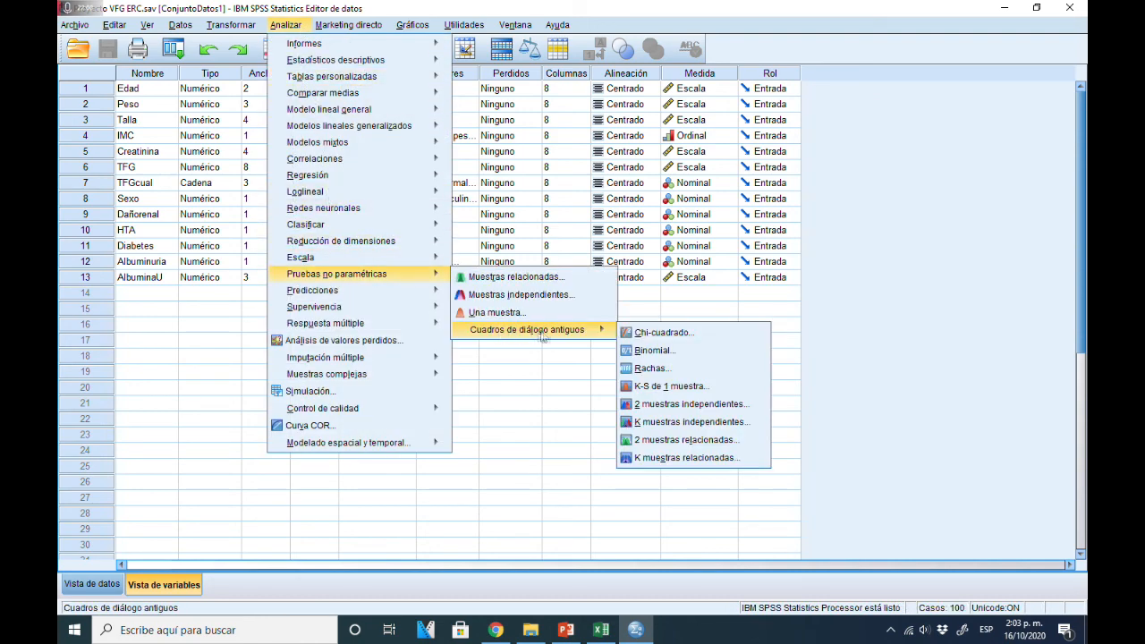
{"action": "left_click", "coordinate": [669, 407]}
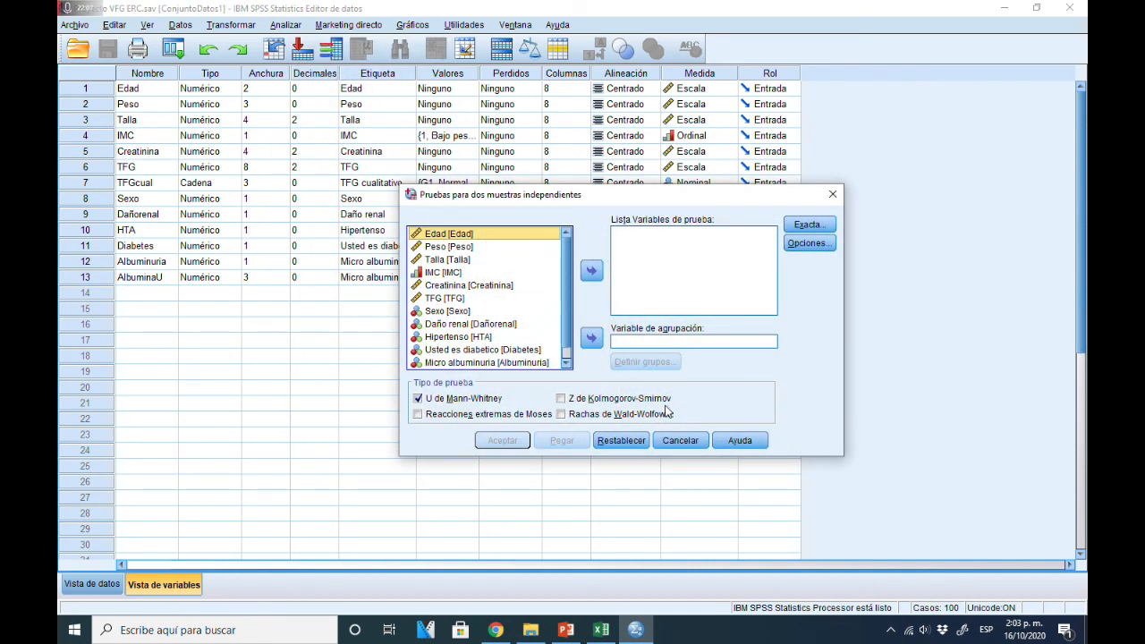
{"action": "left_click", "coordinate": [501, 325]}
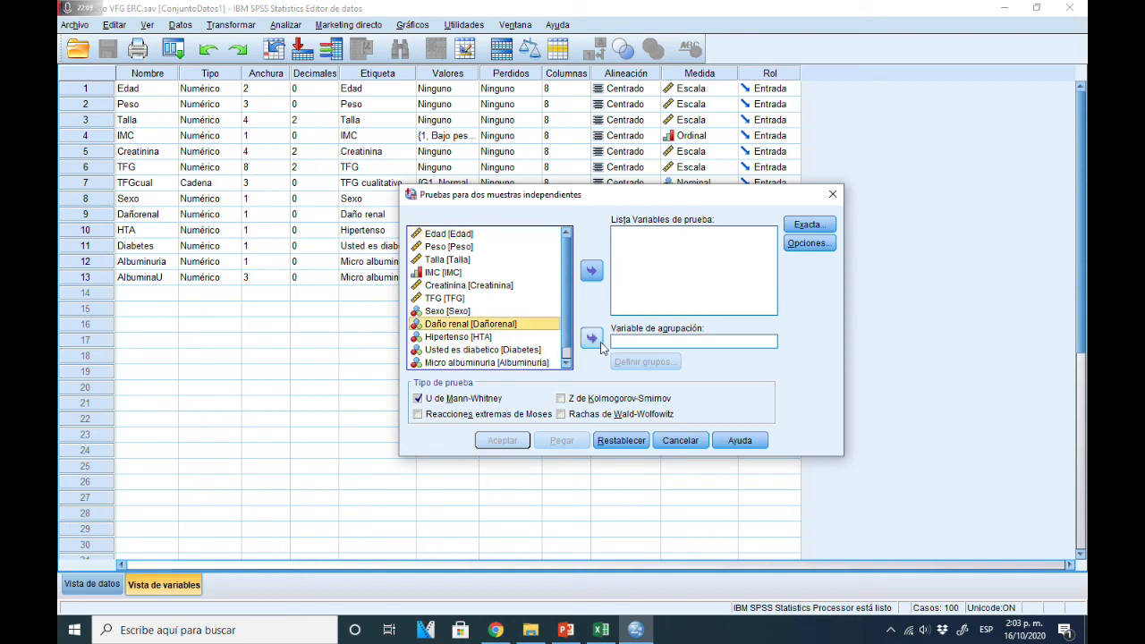
{"action": "left_click", "coordinate": [592, 338]}
{"action": "left_click", "coordinate": [645, 361]}
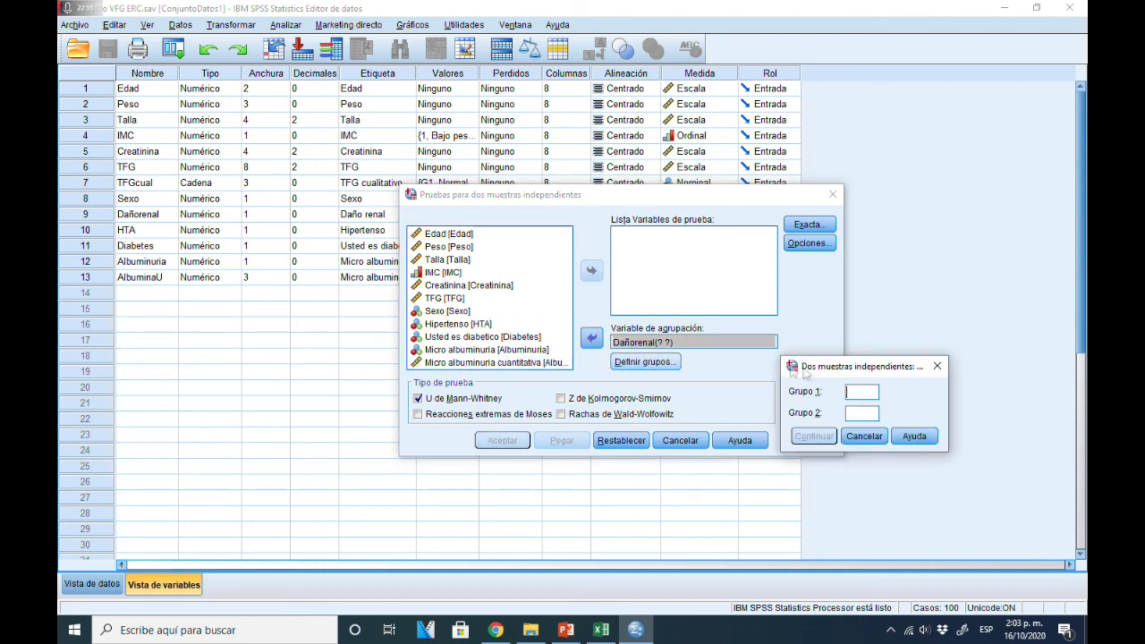
{"action": "type", "text": "1"}
{"action": "type", "text": "2"}
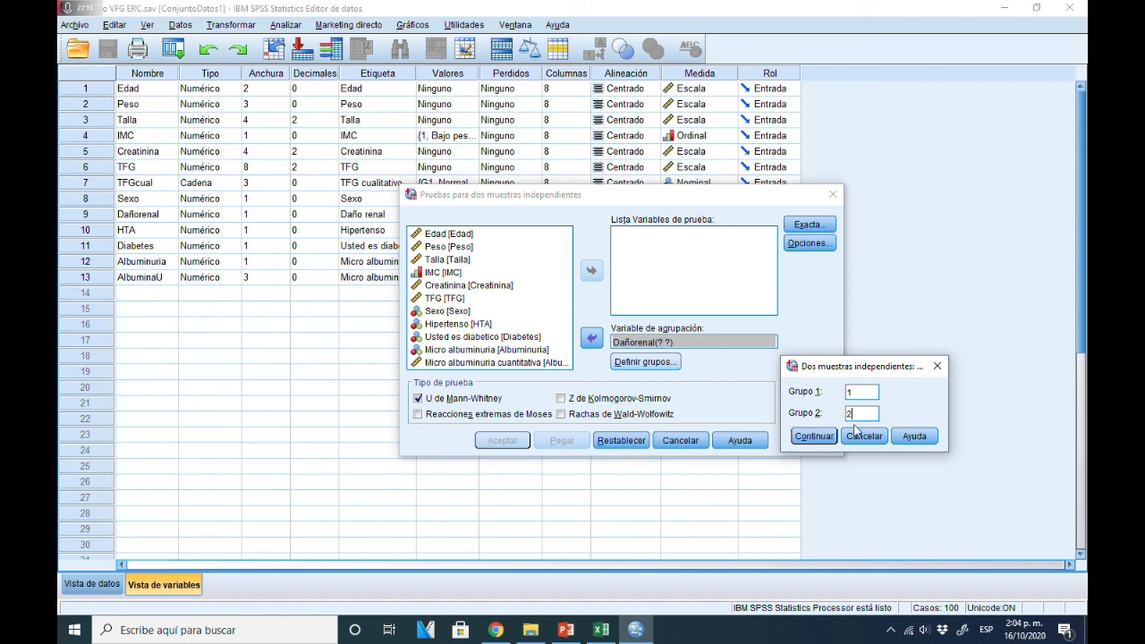
{"action": "left_click", "coordinate": [823, 440]}
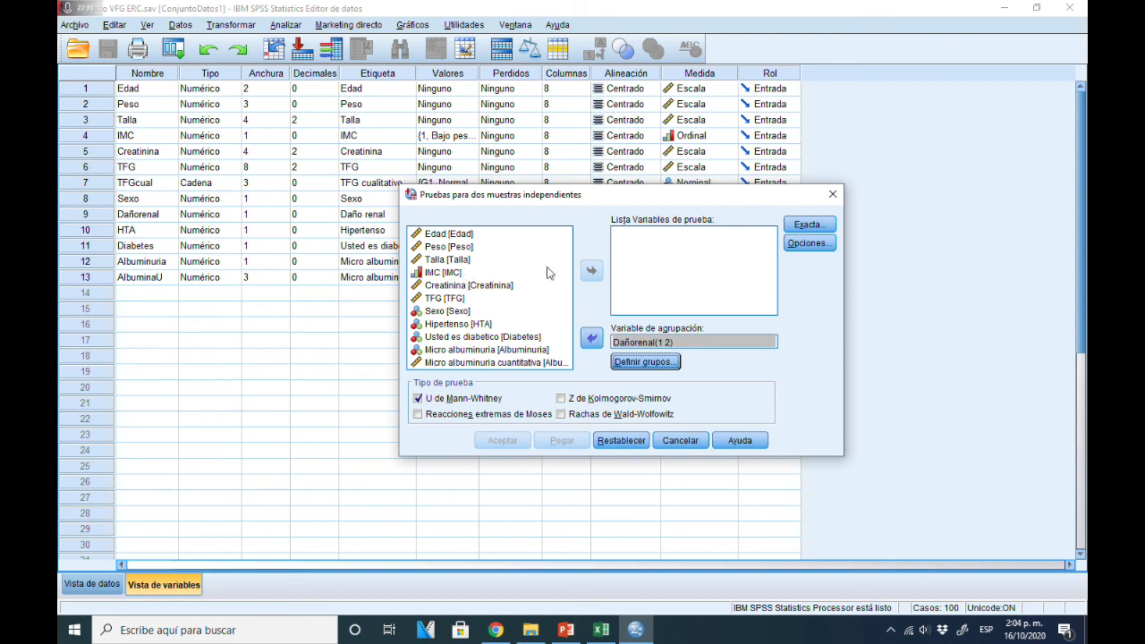
Add TFG as the test variable, run the Mann-Whitney U test and select its test statistics table in the output.
{"action": "left_click", "coordinate": [453, 298]}
{"action": "left_click", "coordinate": [591, 270]}
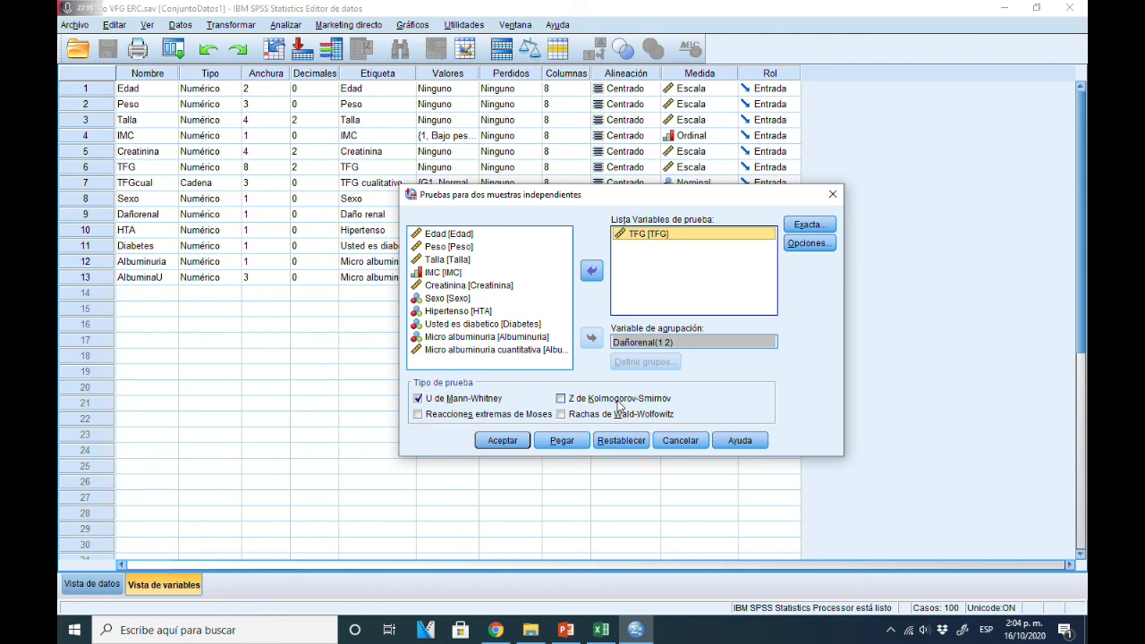
{"action": "left_click", "coordinate": [512, 444]}
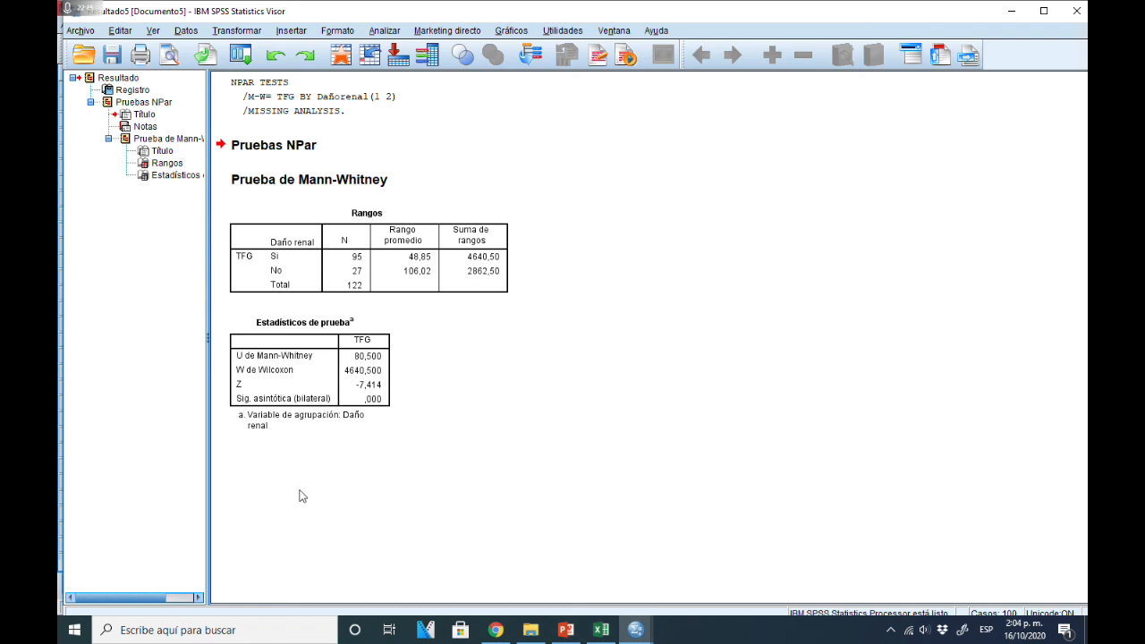
{"action": "left_click", "coordinate": [349, 376]}
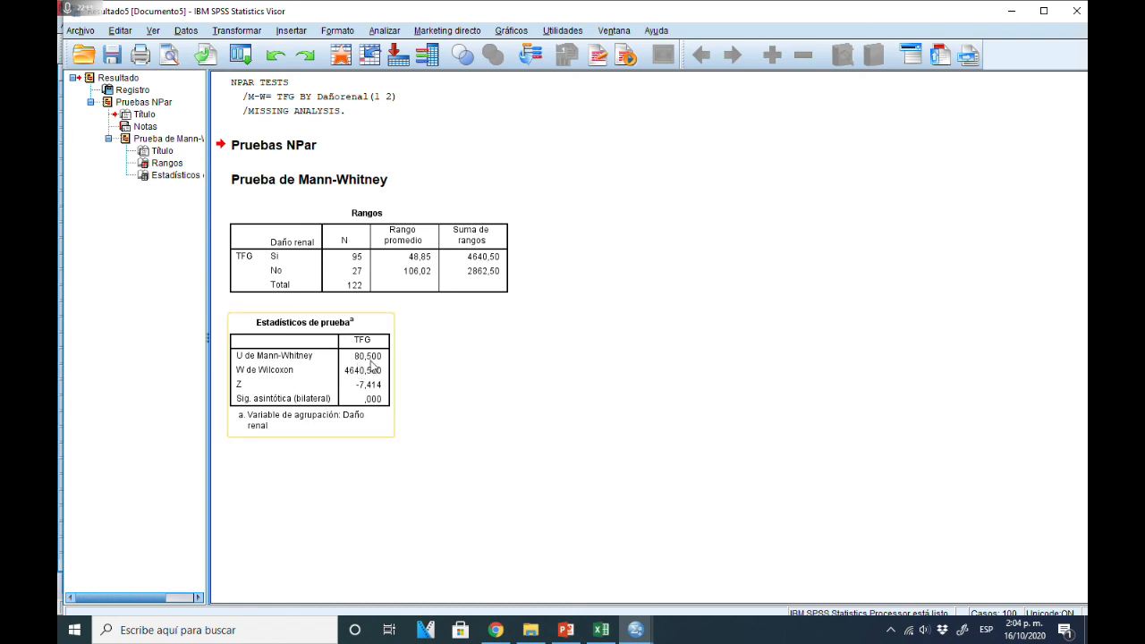
Review the Mann-Whitney test statistics table for TFG by Daño renal, including its asymptotic significance.
{"action": "left_click", "coordinate": [416, 354]}
{"action": "left_click", "coordinate": [379, 422]}
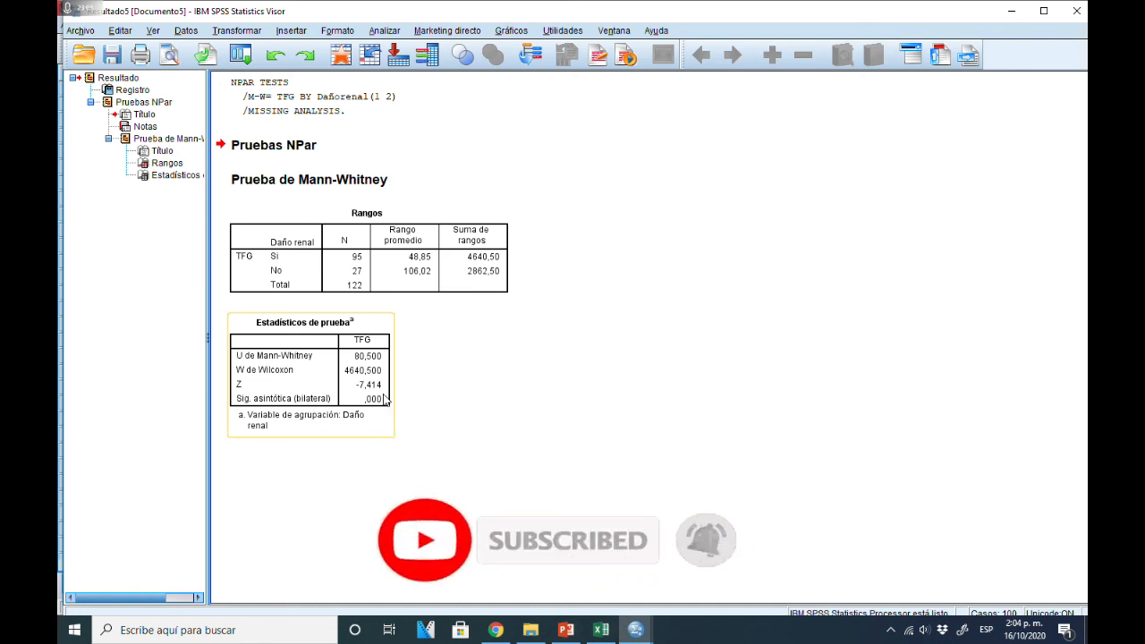
{"action": "left_click", "coordinate": [490, 366]}
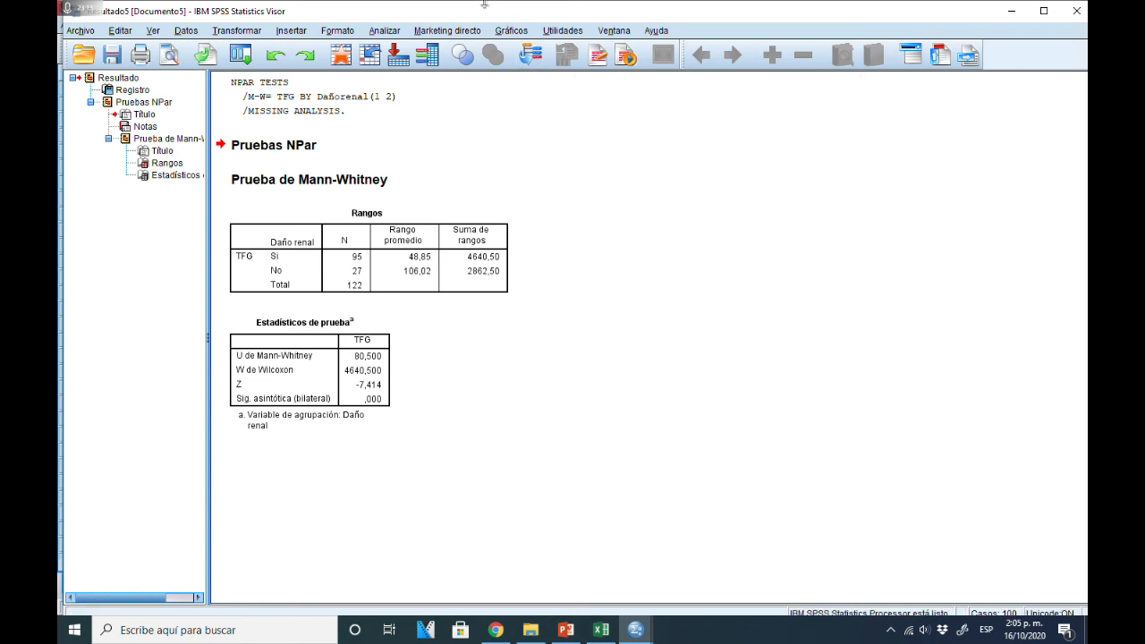
Reopen the legacy nonparametric test for two independent samples and remove TFG from the test variables.
{"action": "left_click", "coordinate": [383, 32]}
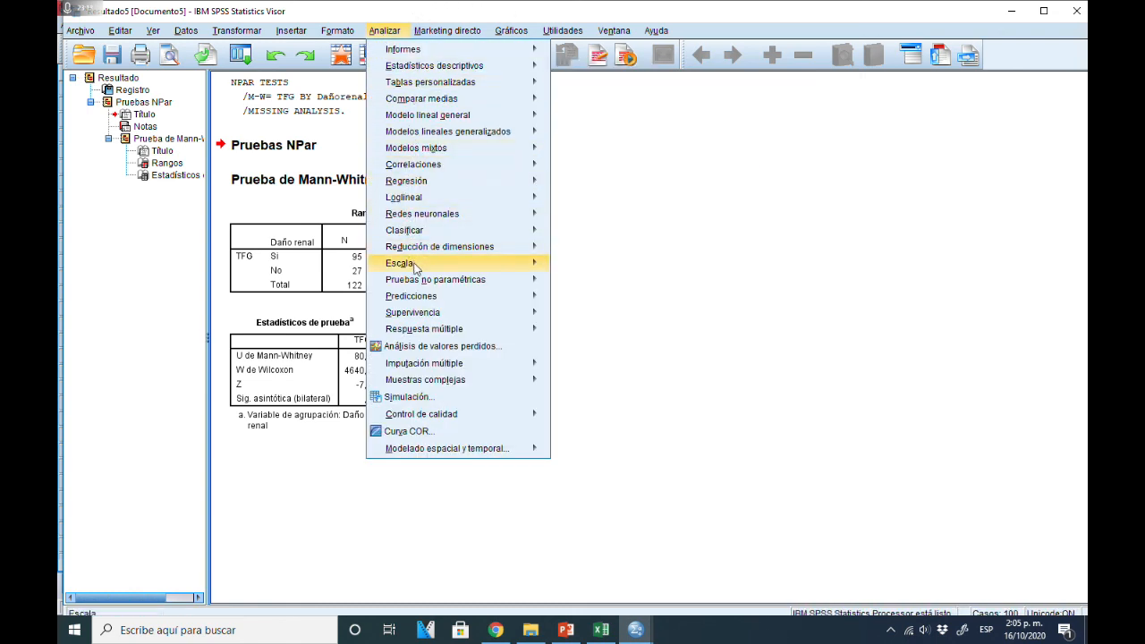
{"action": "mouse_move", "coordinate": [417, 284]}
{"action": "mouse_move", "coordinate": [612, 341]}
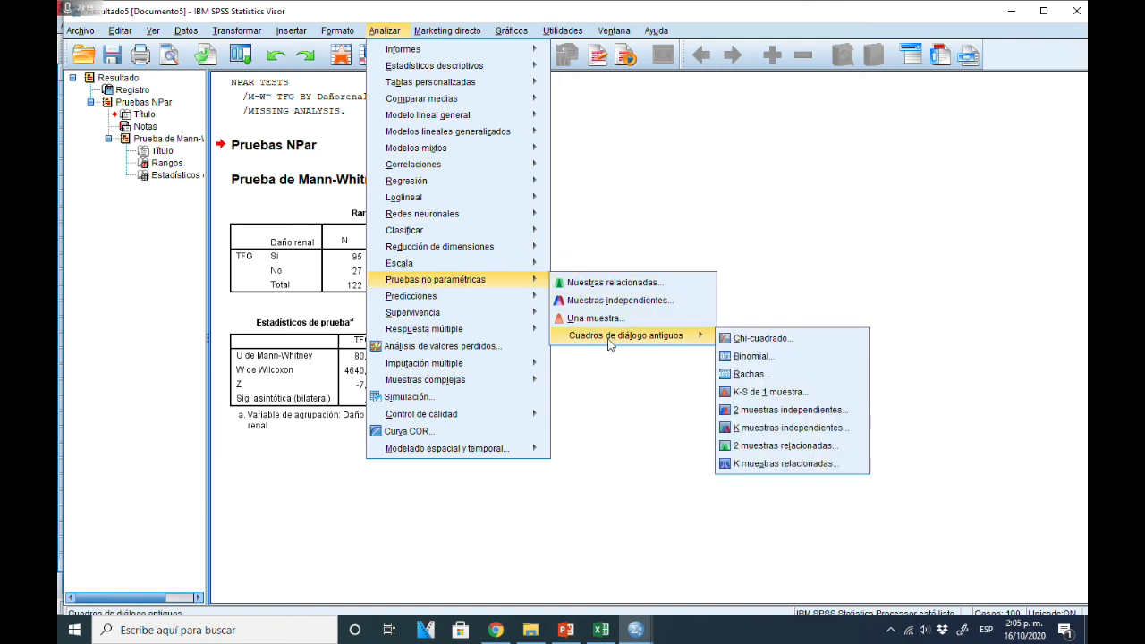
{"action": "left_click", "coordinate": [775, 411]}
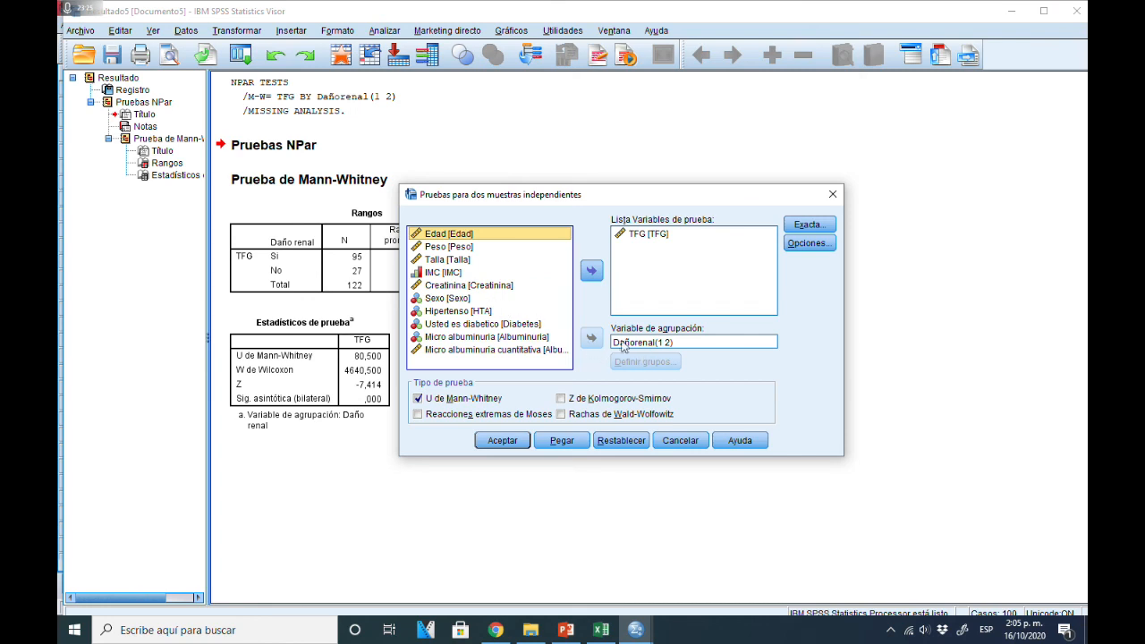
{"action": "left_click", "coordinate": [636, 234]}
{"action": "left_click", "coordinate": [591, 270]}
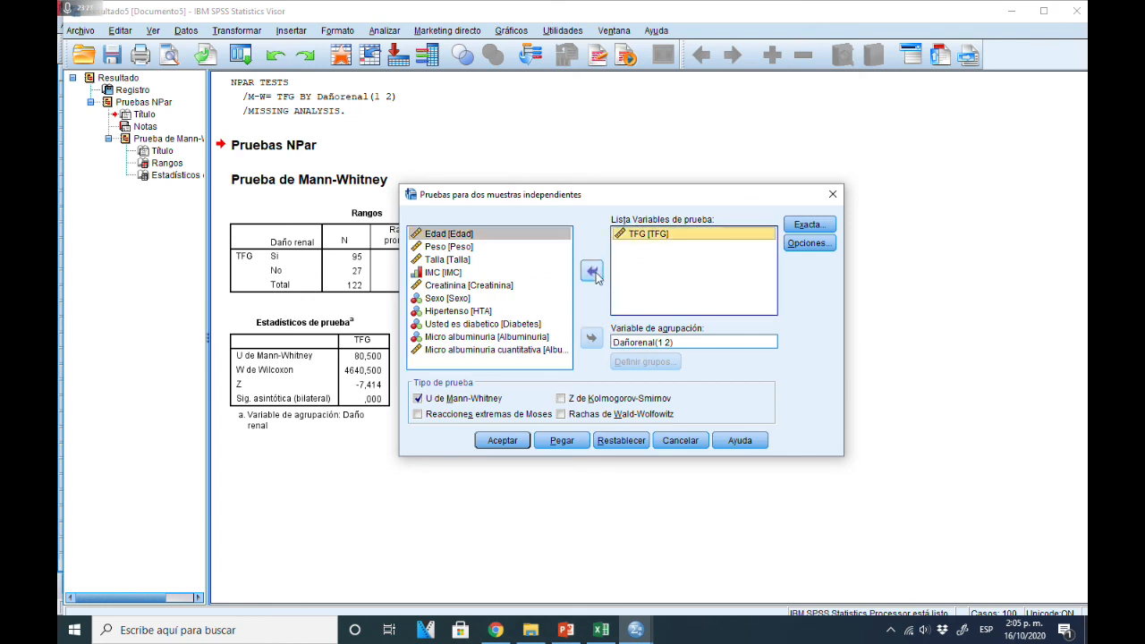
Add Edad as the test variable, keeping Daño renal as the grouping variable, and run the Mann-Whitney U test.
{"action": "left_click", "coordinate": [436, 237]}
{"action": "left_click", "coordinate": [436, 247]}
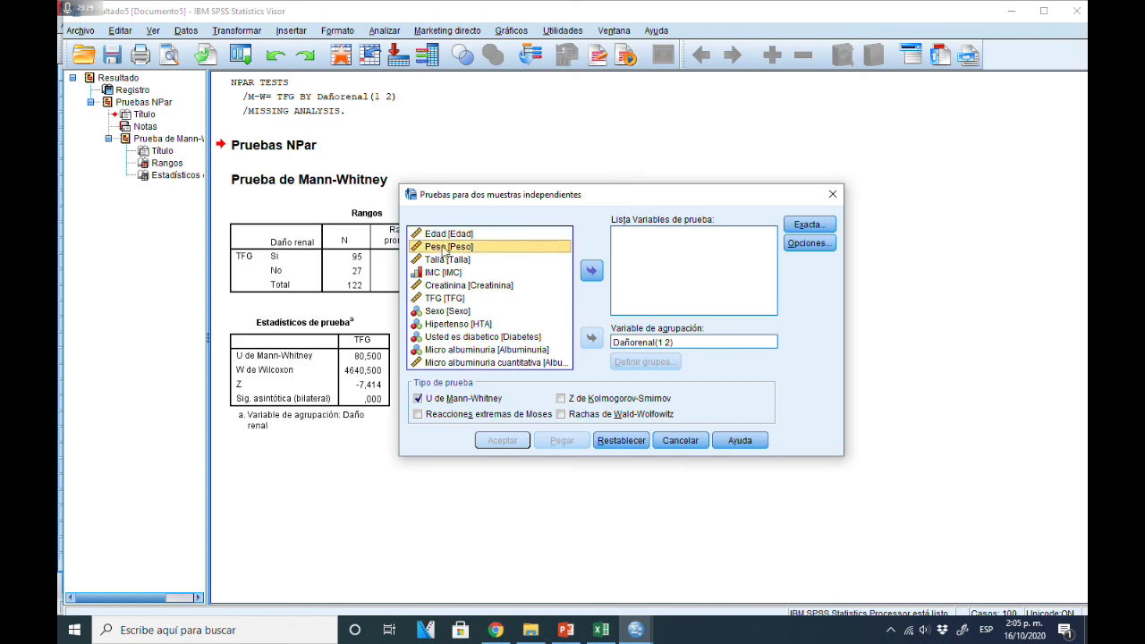
{"action": "left_click", "coordinate": [452, 234]}
{"action": "left_click", "coordinate": [591, 270]}
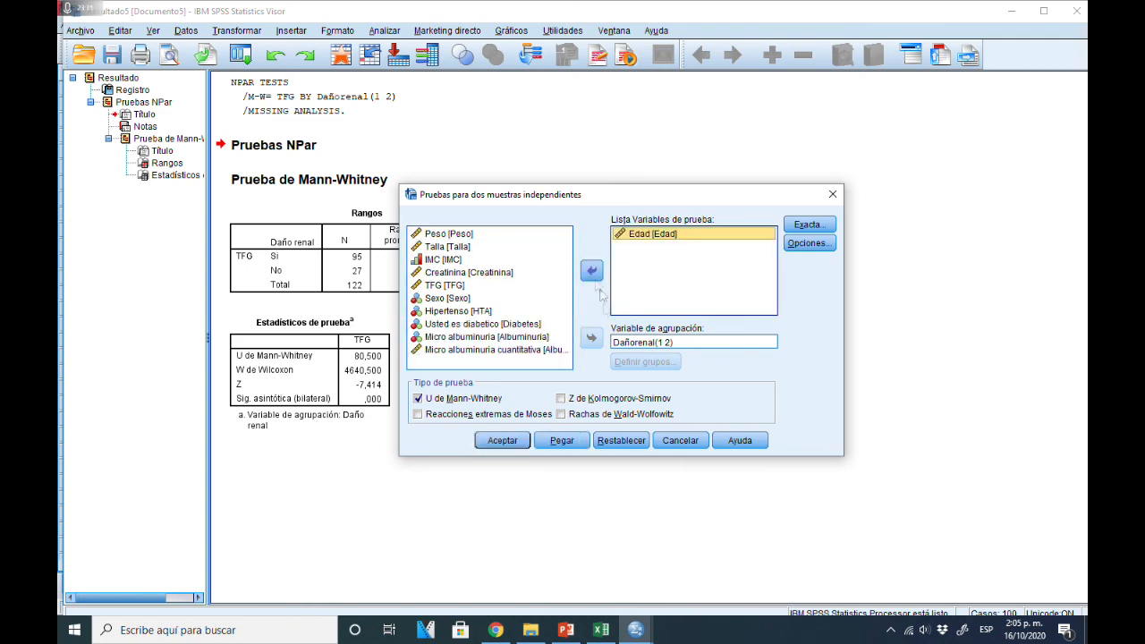
{"action": "left_click", "coordinate": [503, 440]}
Review the test statistics table for Edad, and close the output viewer without saving its contents.
{"action": "left_click", "coordinate": [376, 534]}
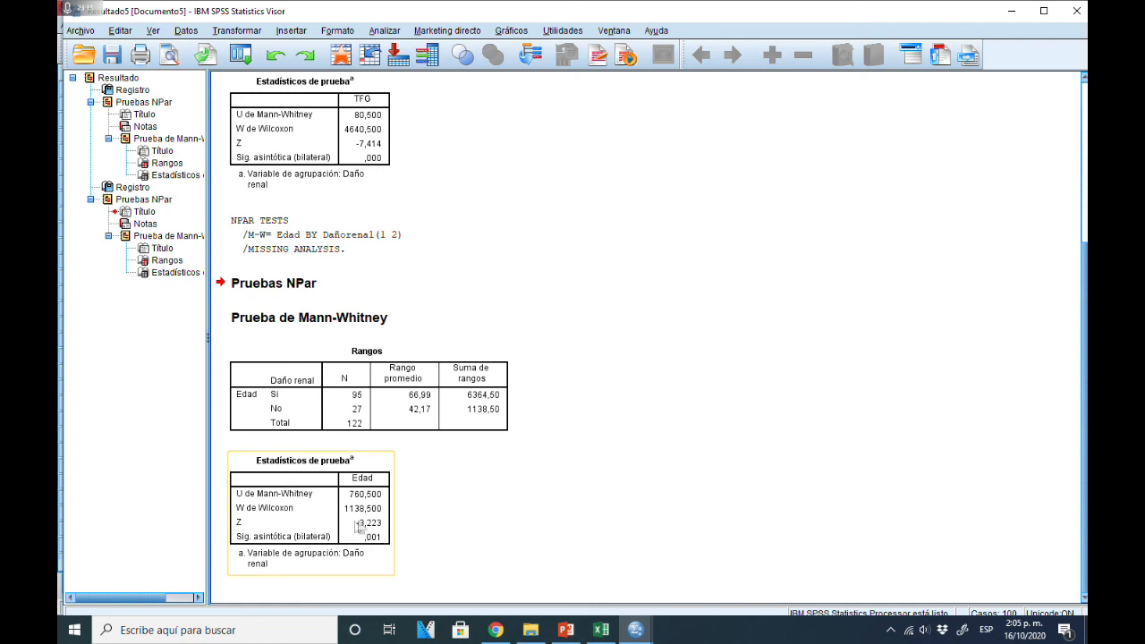
{"action": "left_click", "coordinate": [474, 470]}
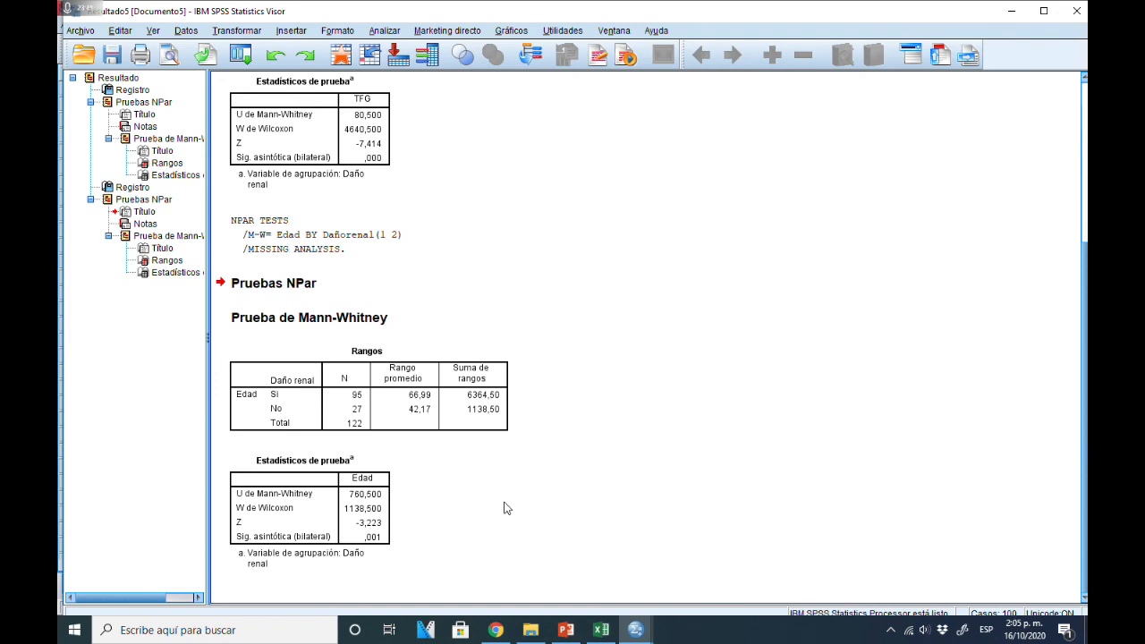
{"action": "left_click", "coordinate": [1076, 10]}
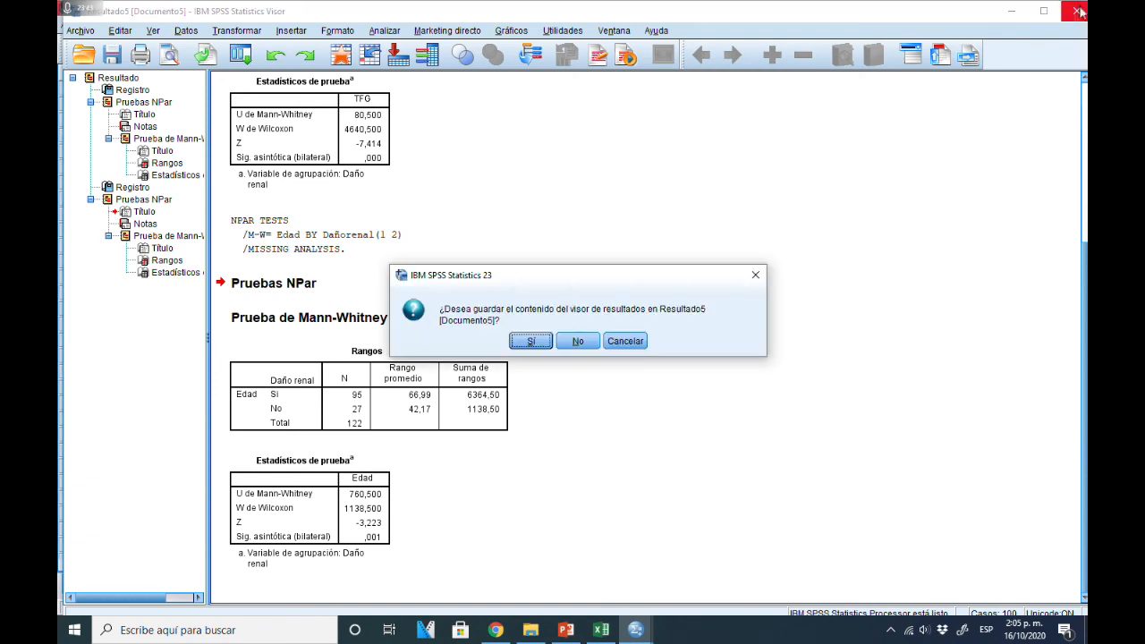
{"action": "left_click", "coordinate": [579, 343]}
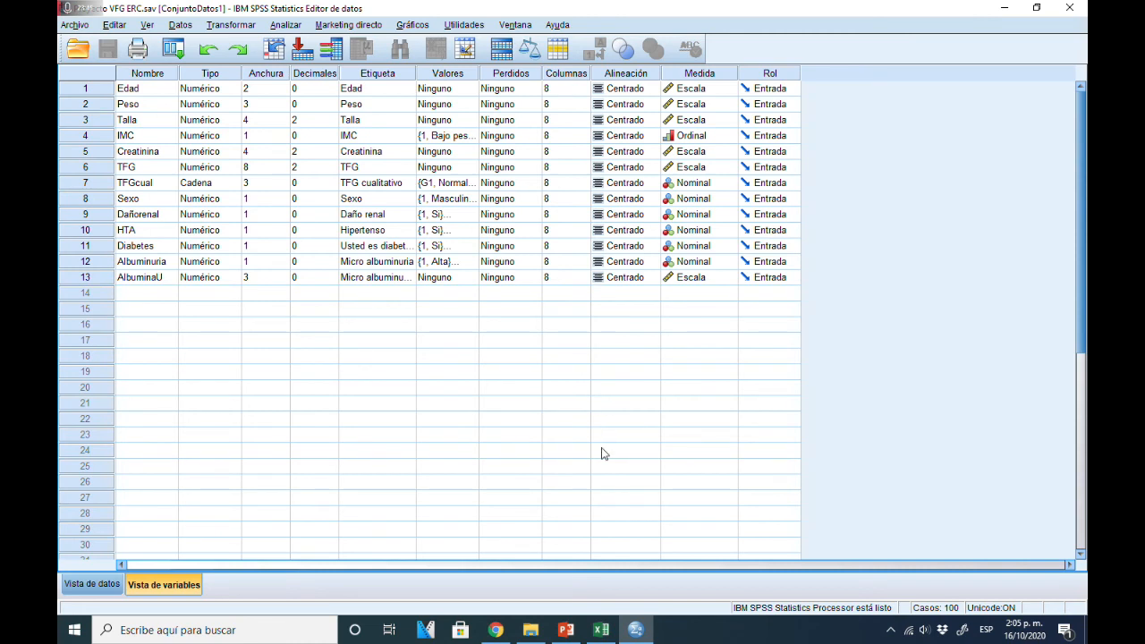